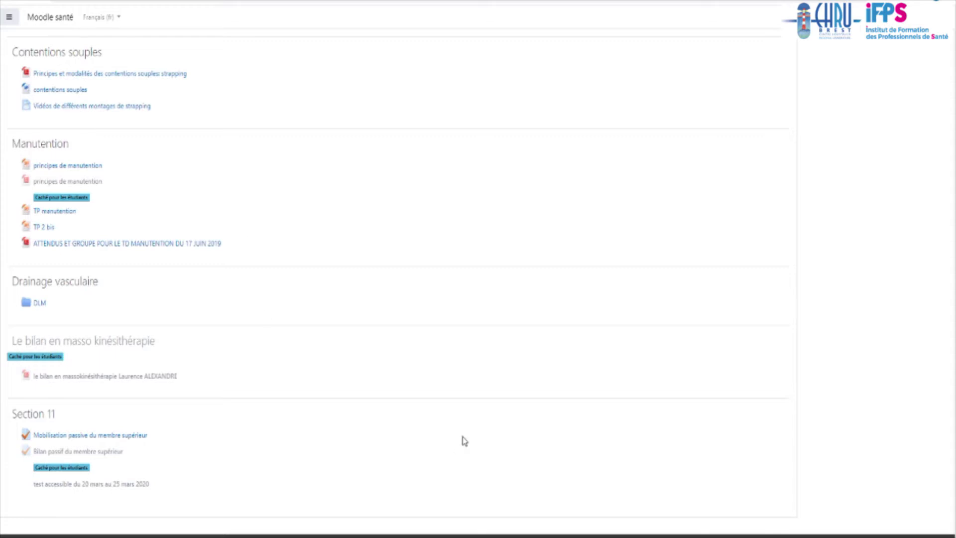
Open the full course administration page for UE7 semestre 2.
{"action": "scroll", "coordinate": [442, 434], "scroll_direction": "up", "scroll_amount": 7}
{"action": "scroll", "coordinate": [441, 431], "scroll_direction": "up", "scroll_amount": 20}
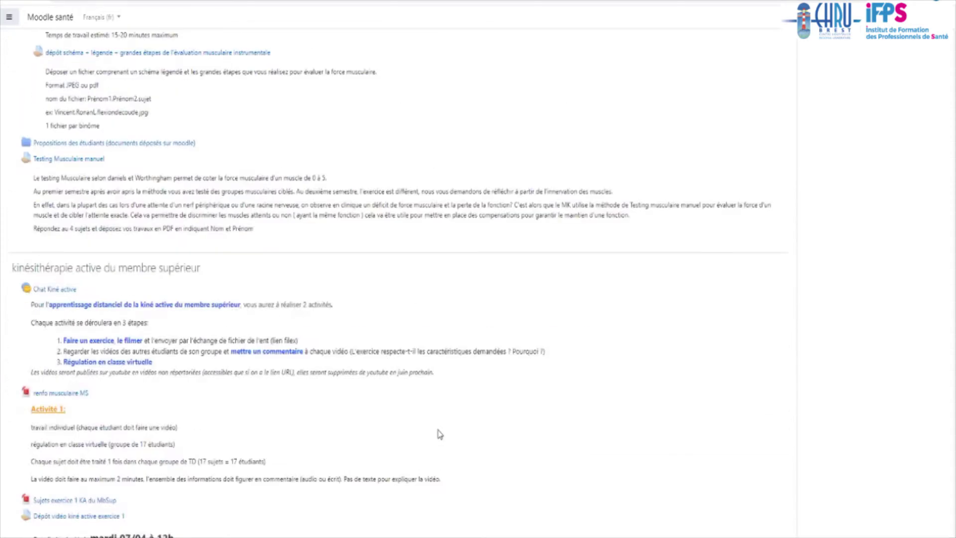
{"action": "scroll", "coordinate": [427, 425], "scroll_direction": "up", "scroll_amount": 15}
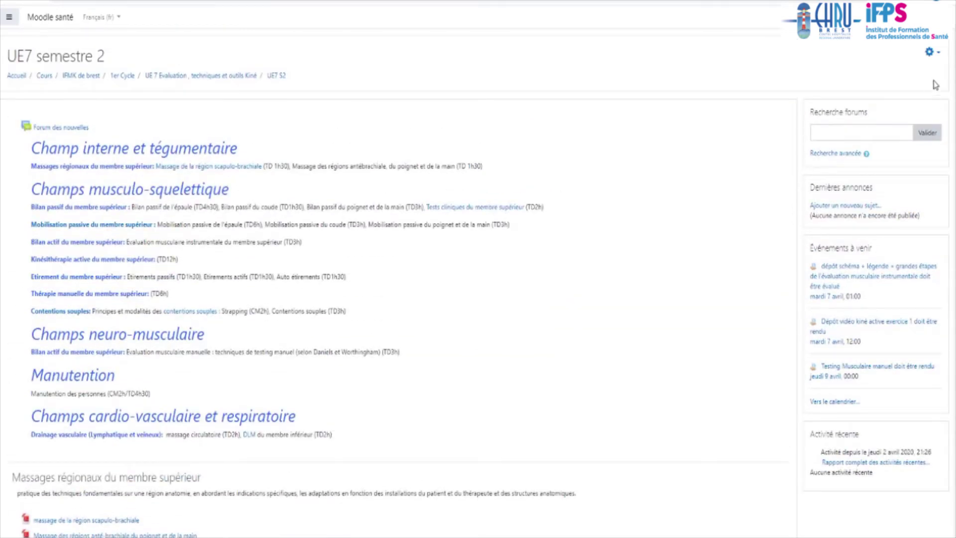
{"action": "left_click", "coordinate": [929, 53]}
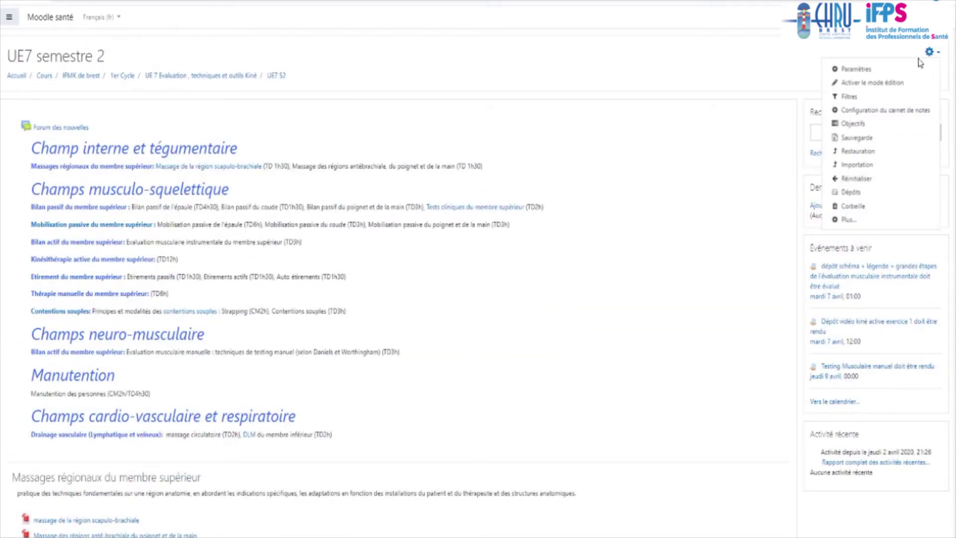
{"action": "left_click", "coordinate": [848, 220]}
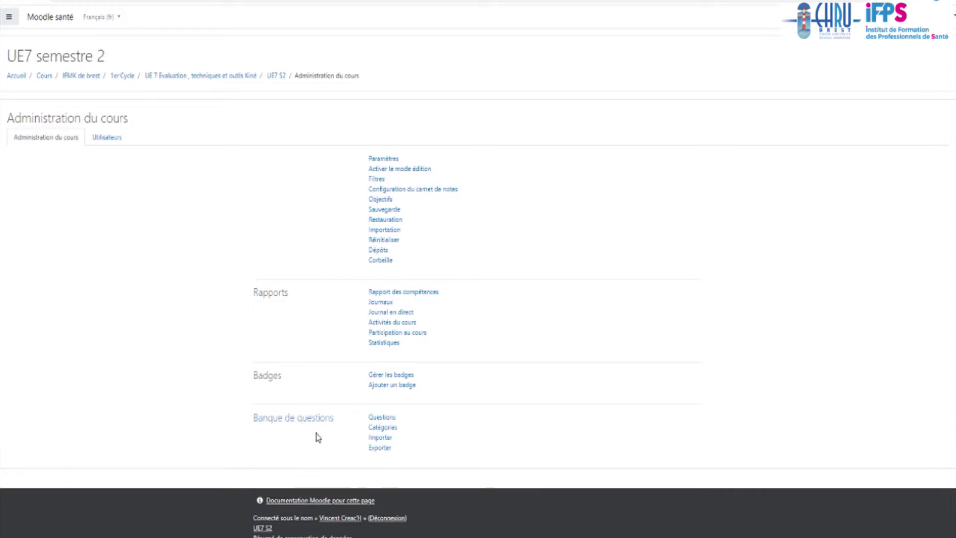
Switch to the browser window with the UE 4 semestre 2 course and show its question bank entries.
{"action": "mouse_move", "coordinate": [400, 537]}
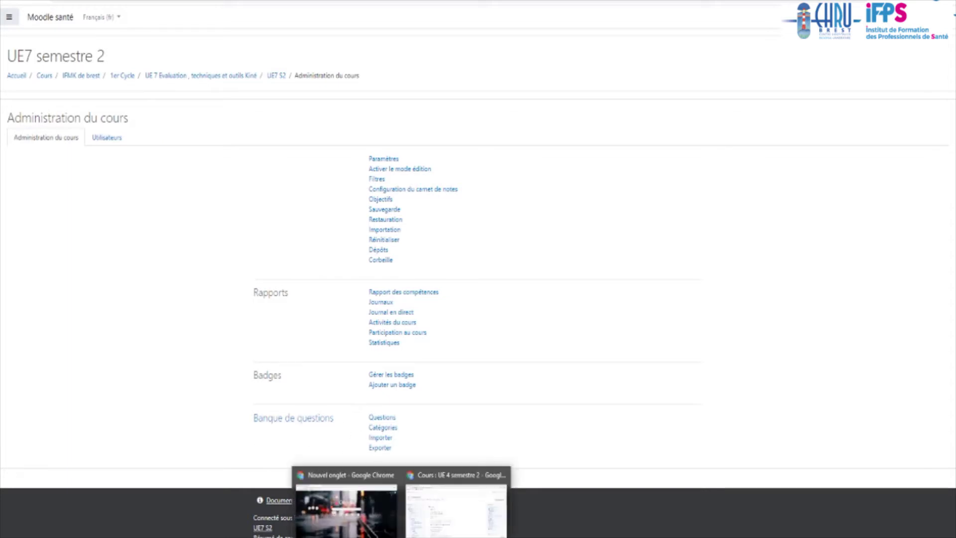
{"action": "left_click", "coordinate": [451, 477]}
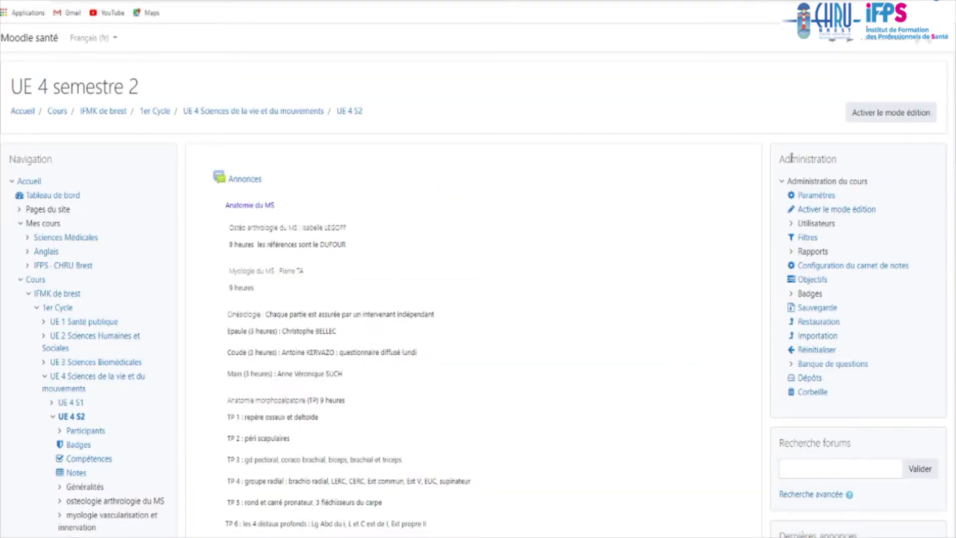
{"action": "left_click", "coordinate": [829, 367]}
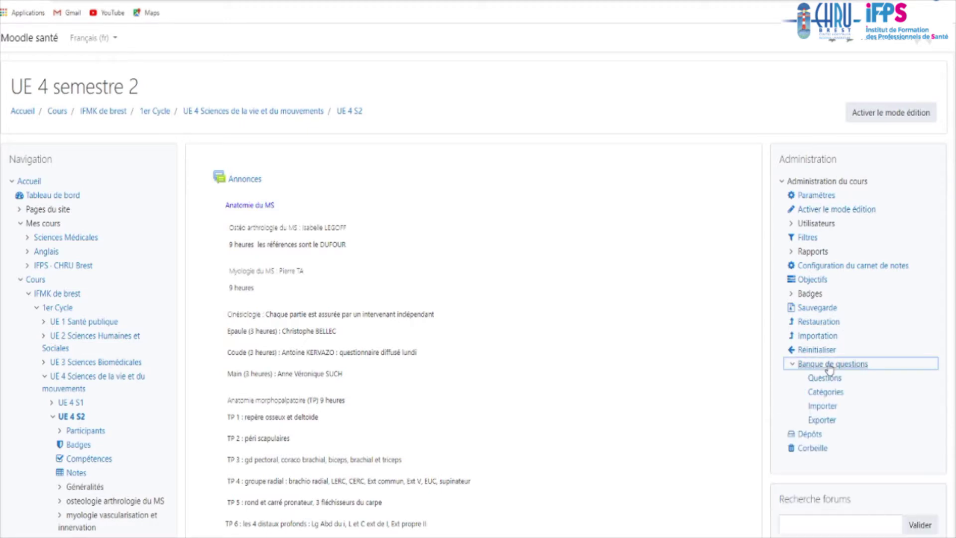
{"action": "left_click", "coordinate": [824, 378]}
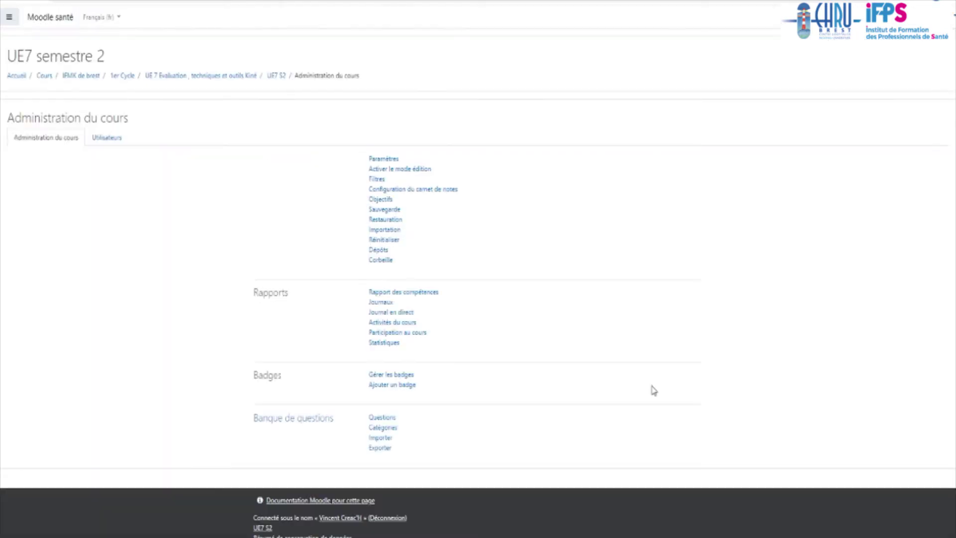
Add a question bank category named "kiné active" under the parent category Défaut pour UE7 S2.
{"action": "left_click", "coordinate": [382, 428]}
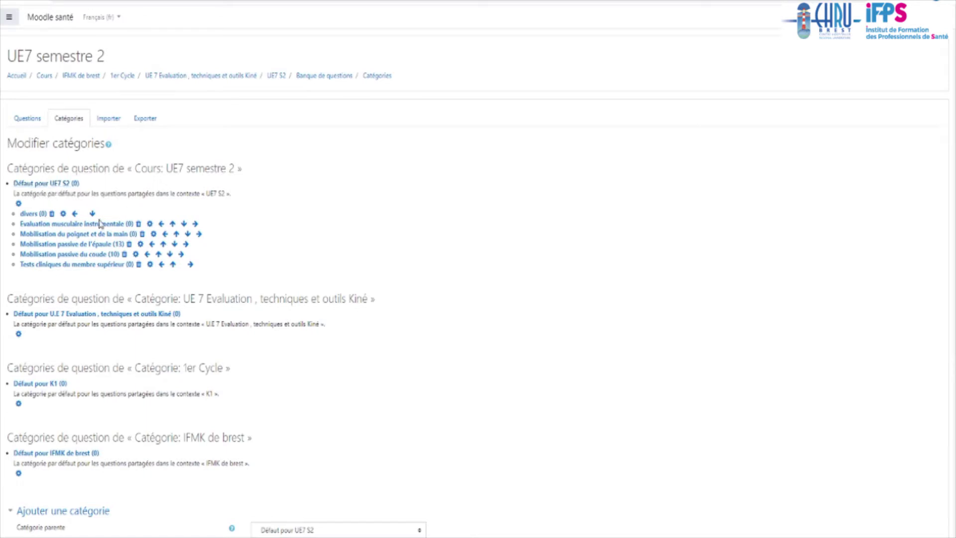
{"action": "scroll", "coordinate": [105, 219], "scroll_direction": "down", "scroll_amount": 5}
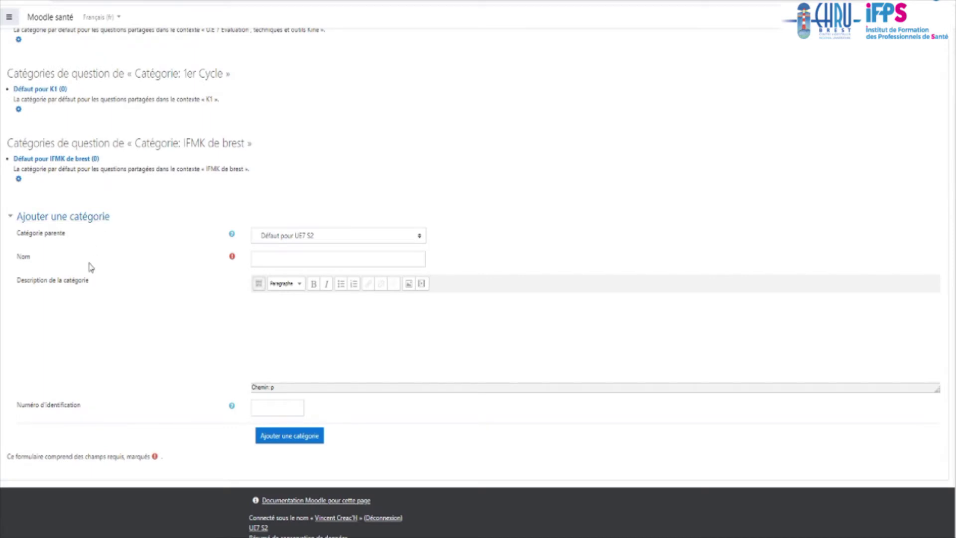
{"action": "left_click", "coordinate": [278, 241]}
{"action": "left_click", "coordinate": [278, 240]}
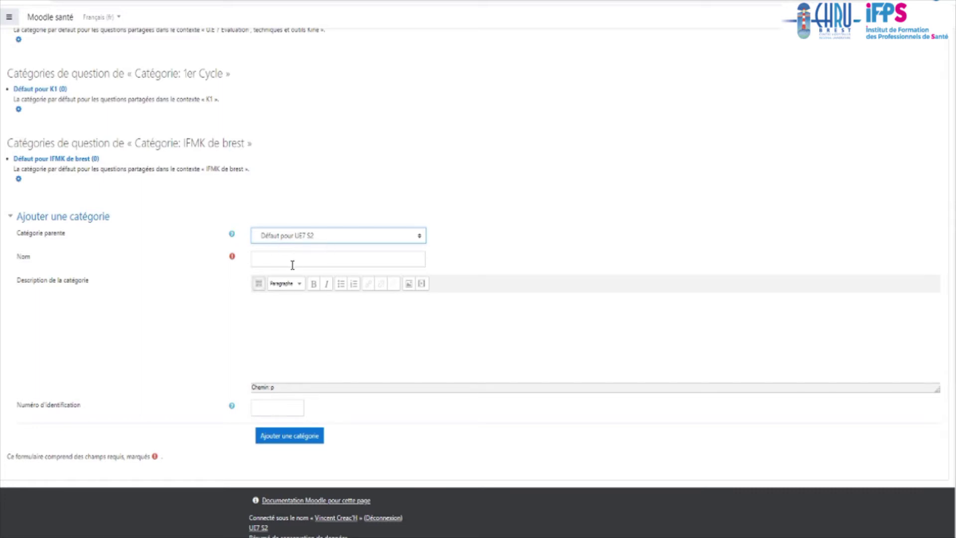
{"action": "left_click", "coordinate": [269, 260]}
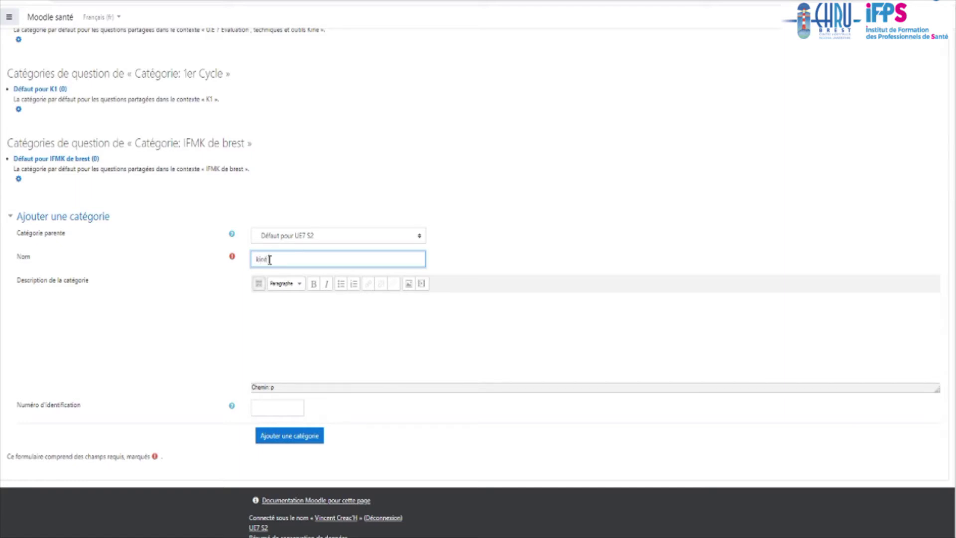
{"action": "type", "text": "kiné active"}
{"action": "left_click", "coordinate": [279, 438]}
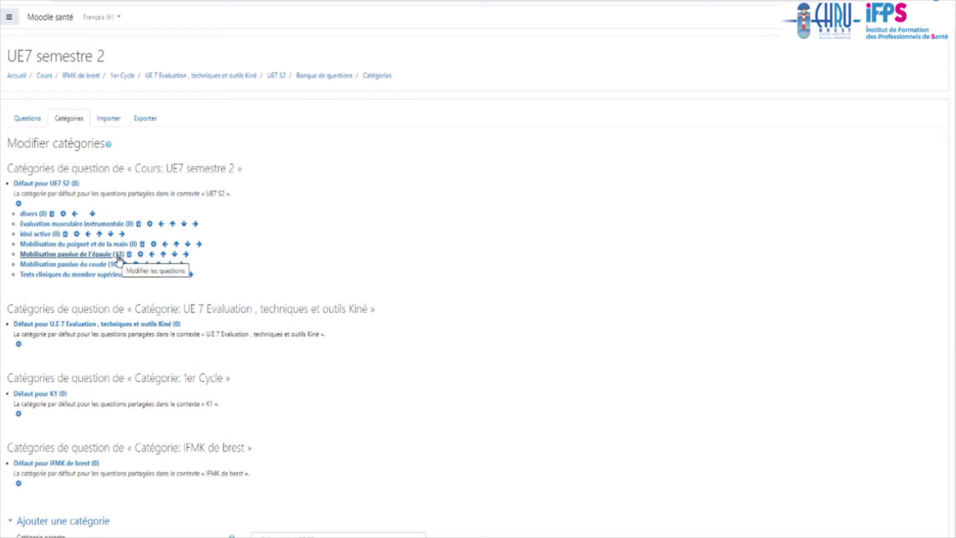
Start a new Vrai/Faux question in the kiné active category.
{"action": "left_click", "coordinate": [39, 235]}
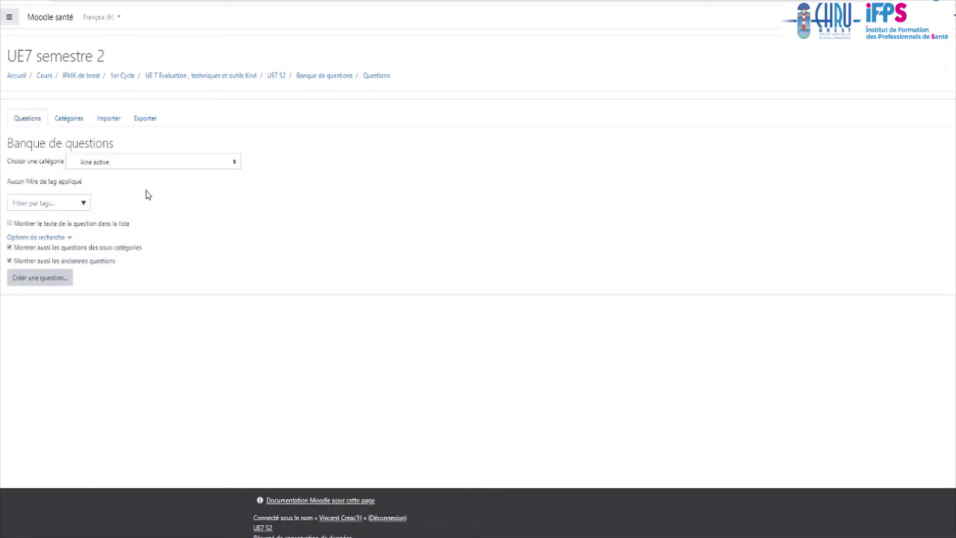
{"action": "left_click", "coordinate": [44, 279]}
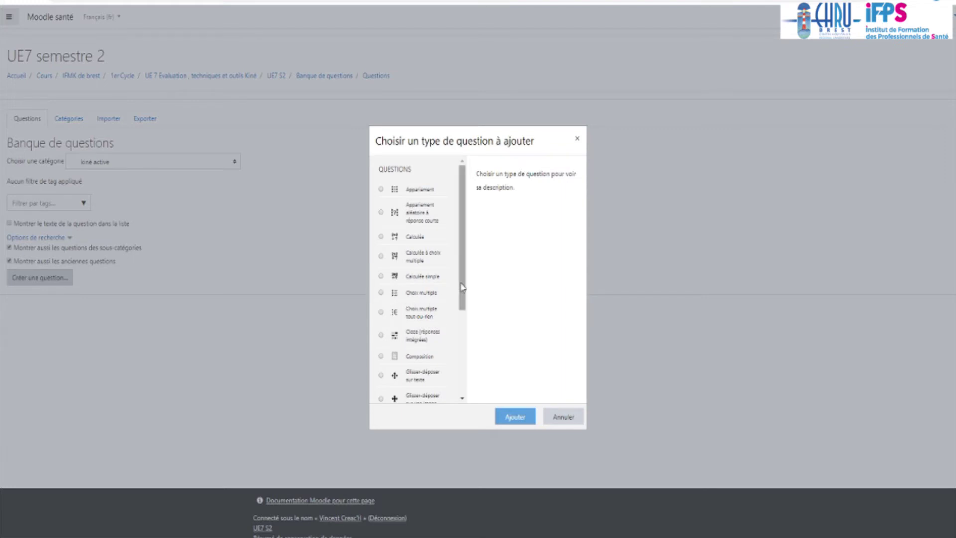
{"action": "left_click_drag", "start_coordinate": [463, 291], "coordinate": [471, 388]}
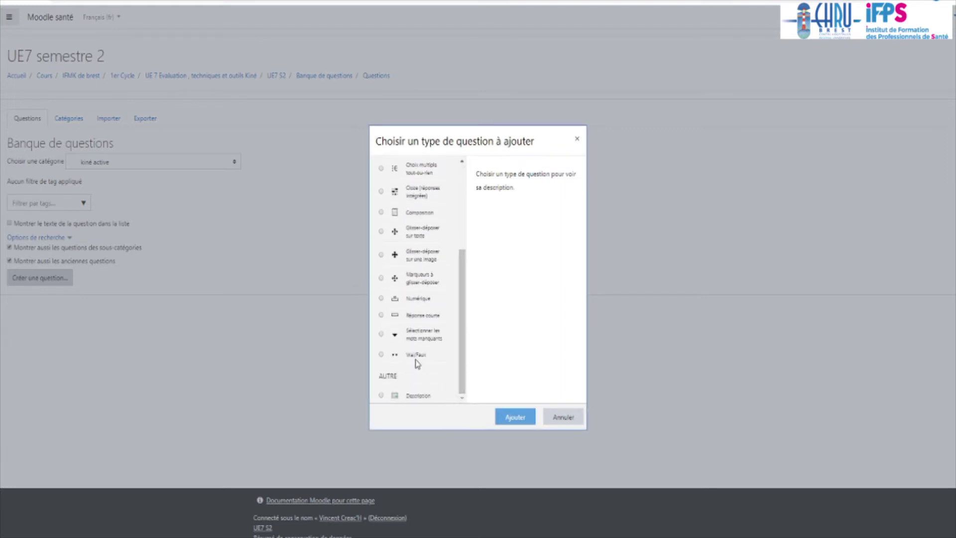
{"action": "left_click", "coordinate": [381, 354]}
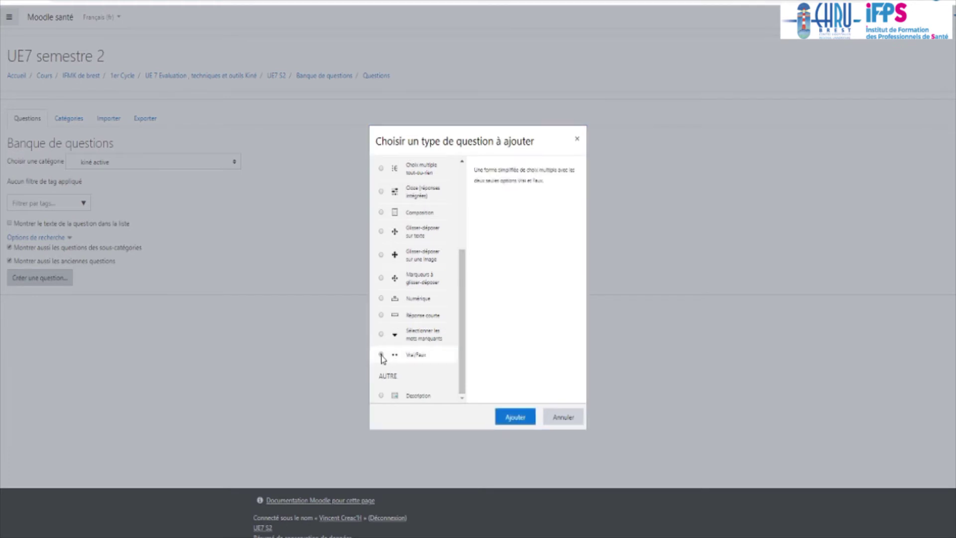
{"action": "left_click", "coordinate": [514, 418]}
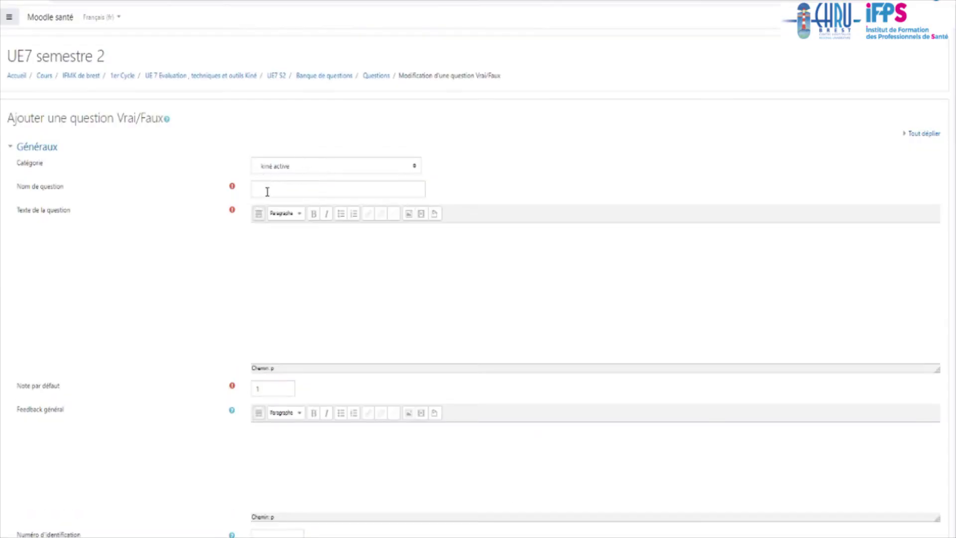
Name the question "Kiné active 1" and enter the question text "L'utilisation de moodle est simple".
{"action": "left_click", "coordinate": [267, 192]}
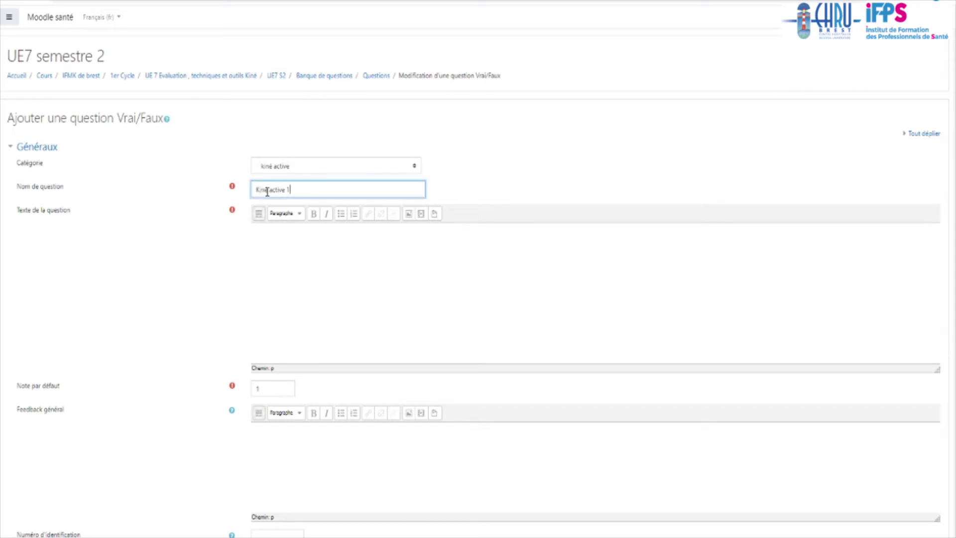
{"action": "left_click", "coordinate": [281, 242]}
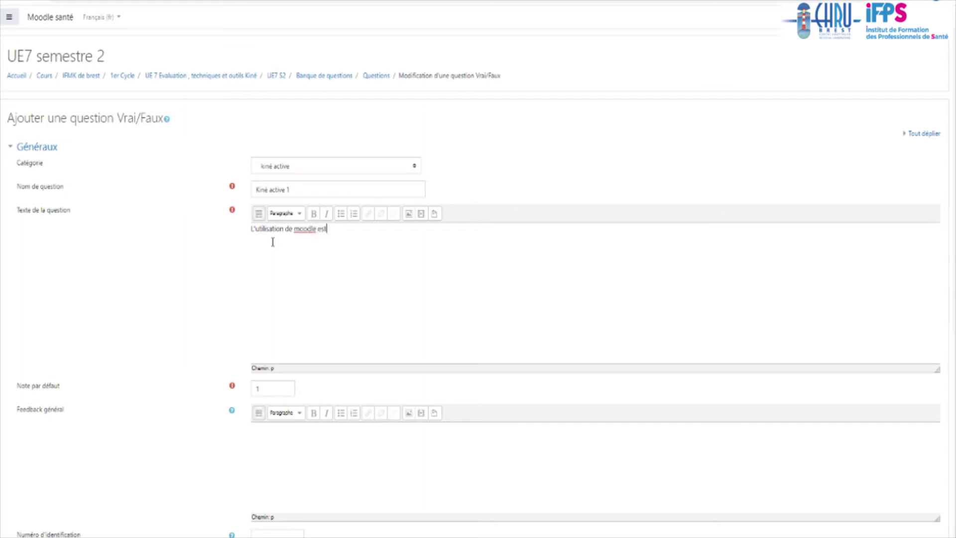
{"action": "type", "text": "est simple"}
Set the question's correct answer to Vrai and save the question without any feedback text.
{"action": "scroll", "coordinate": [298, 246], "scroll_direction": "down", "scroll_amount": 8}
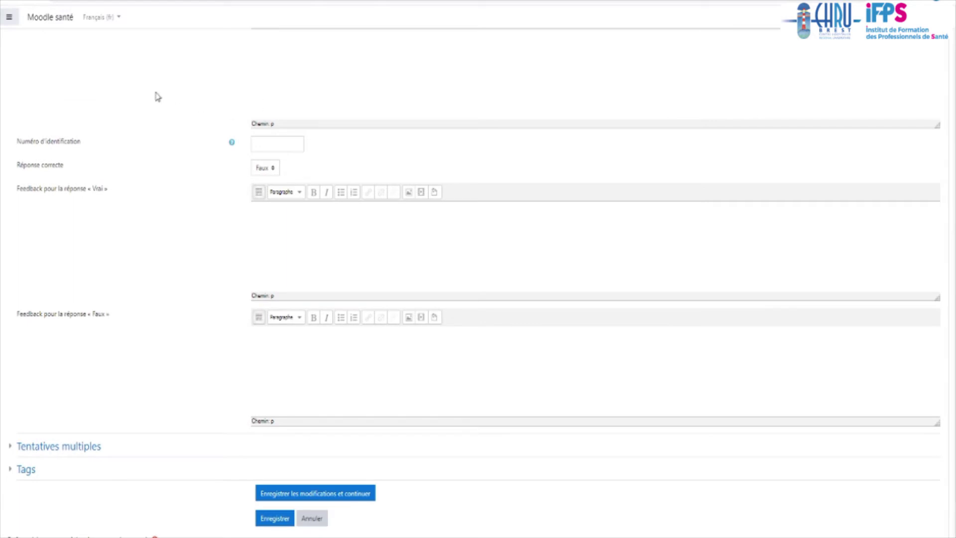
{"action": "scroll", "coordinate": [119, 164], "scroll_direction": "up", "scroll_amount": 8}
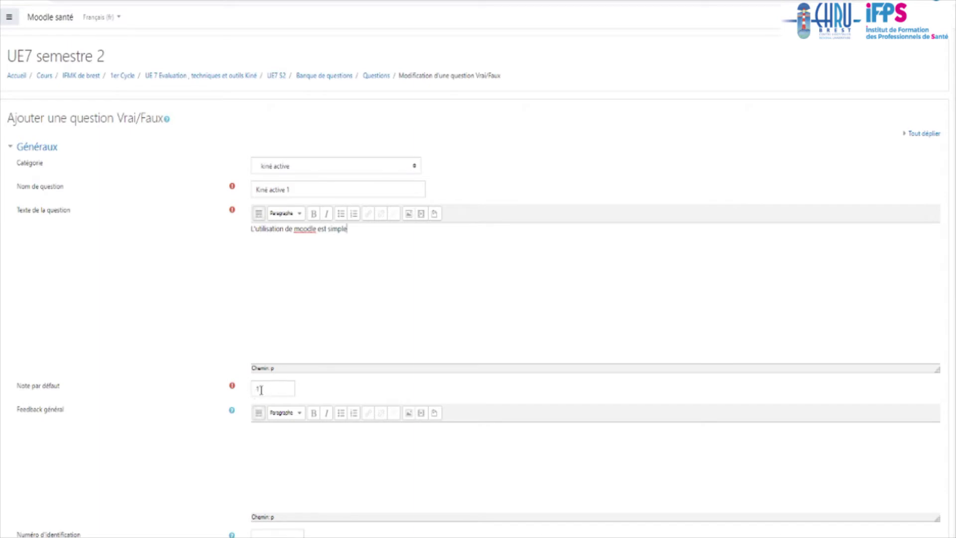
{"action": "scroll", "coordinate": [261, 389], "scroll_direction": "down", "scroll_amount": 2}
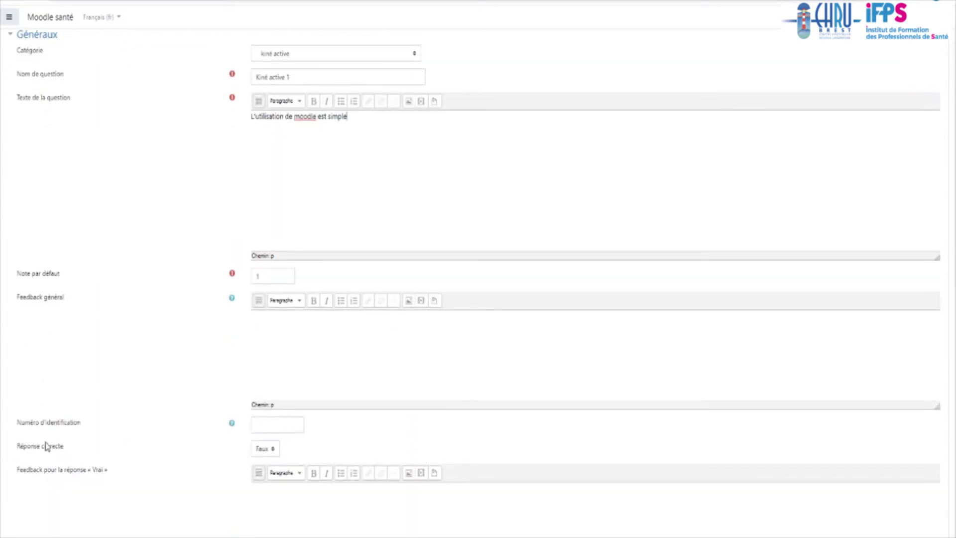
{"action": "left_click", "coordinate": [269, 449]}
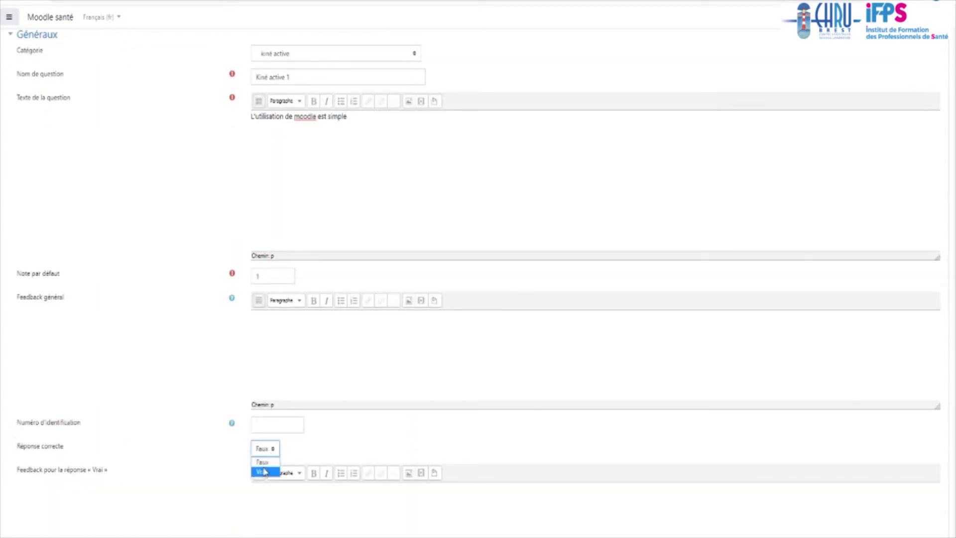
{"action": "left_click", "coordinate": [264, 472]}
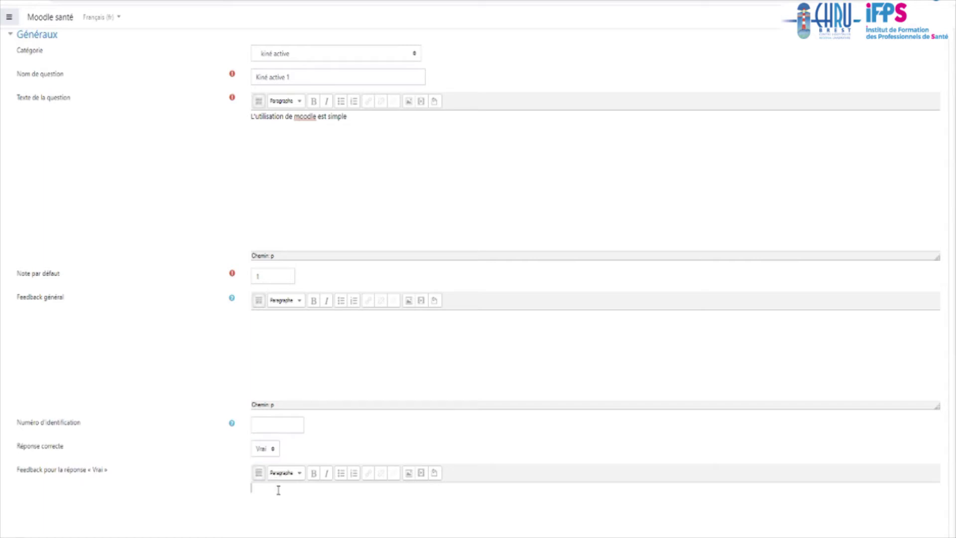
{"action": "scroll", "coordinate": [277, 488], "scroll_direction": "down", "scroll_amount": 4}
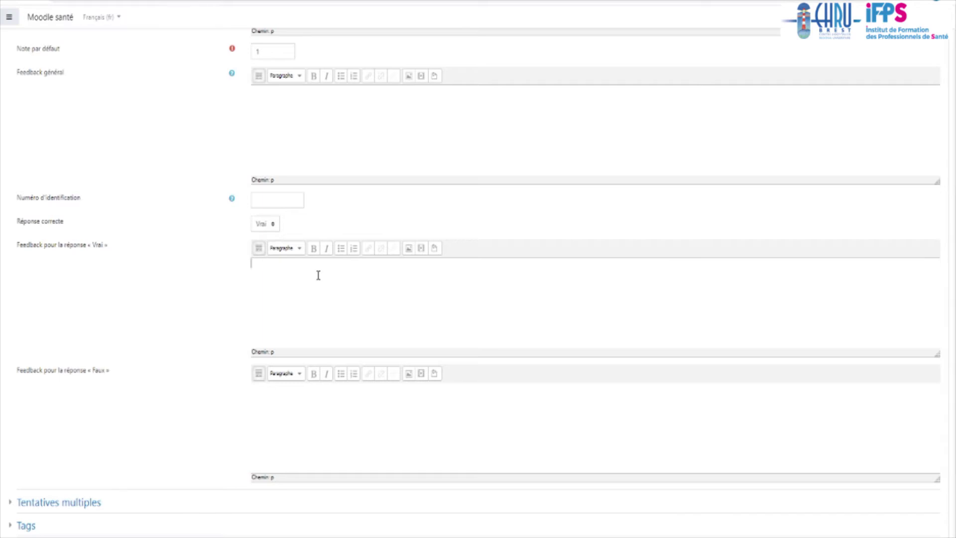
{"action": "scroll", "coordinate": [318, 275], "scroll_direction": "down", "scroll_amount": 3}
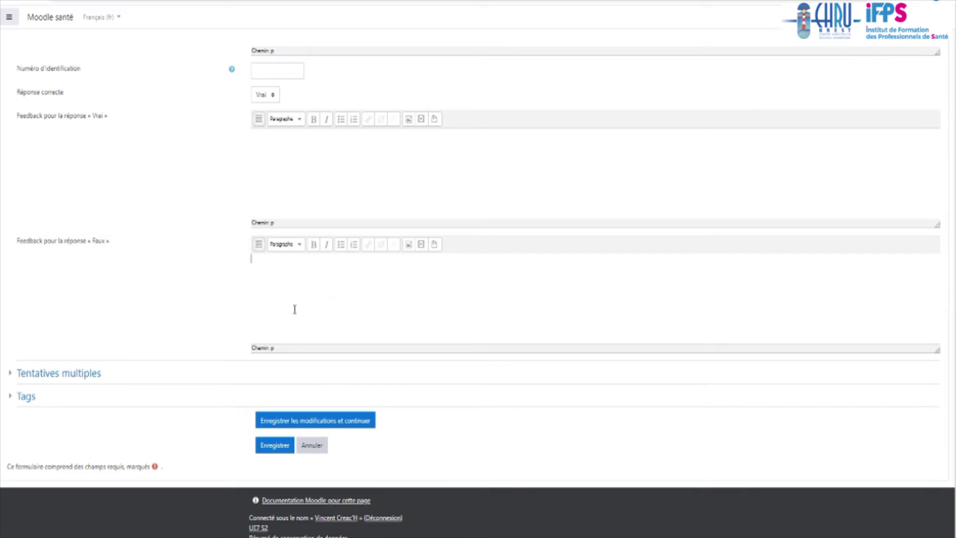
{"action": "left_click", "coordinate": [274, 447]}
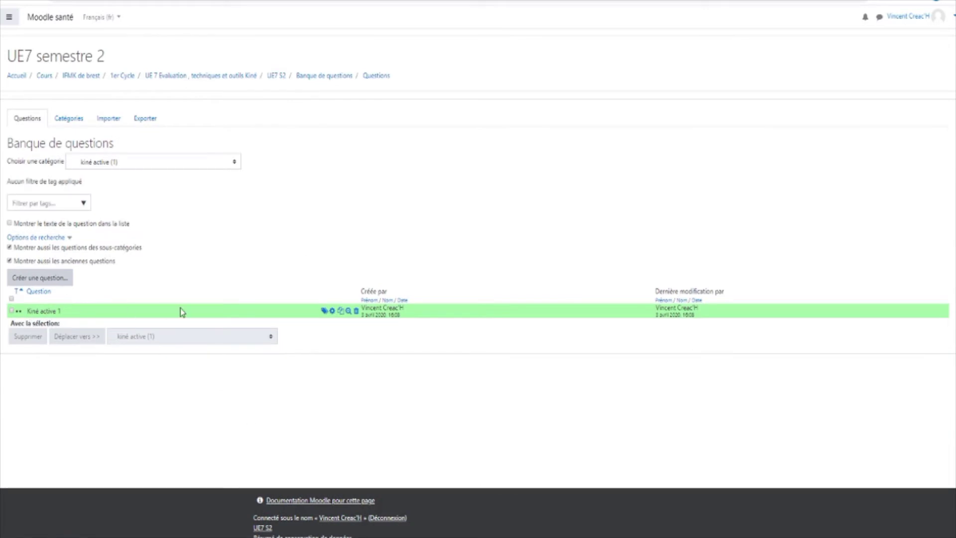
Preview the Kiné active 1 question, submit the answer Vrai and close the preview.
{"action": "left_click", "coordinate": [346, 313]}
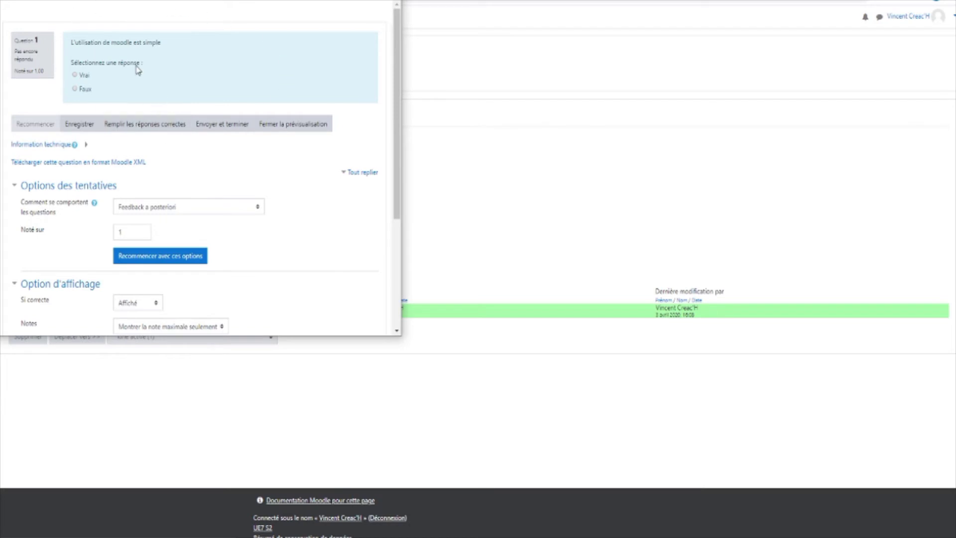
{"action": "left_click", "coordinate": [75, 75]}
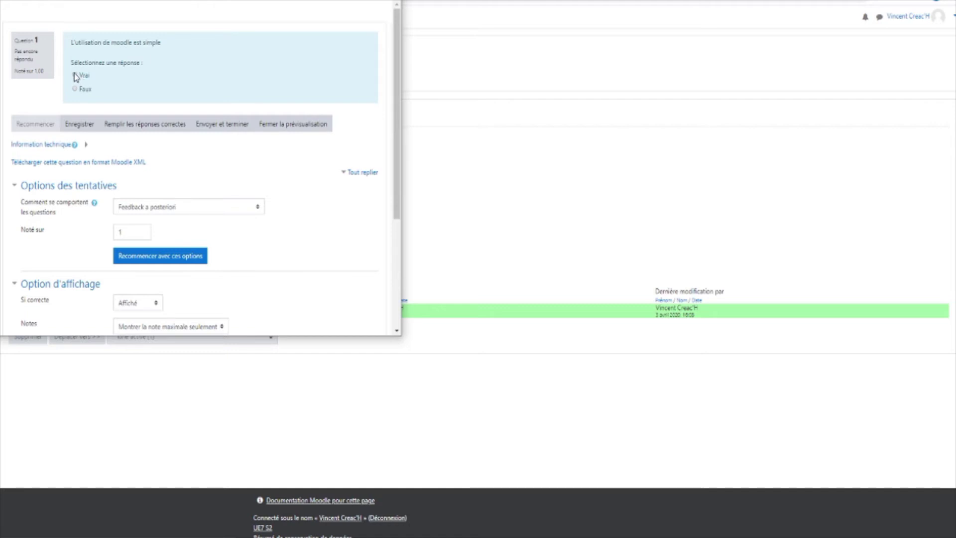
{"action": "left_click", "coordinate": [219, 125]}
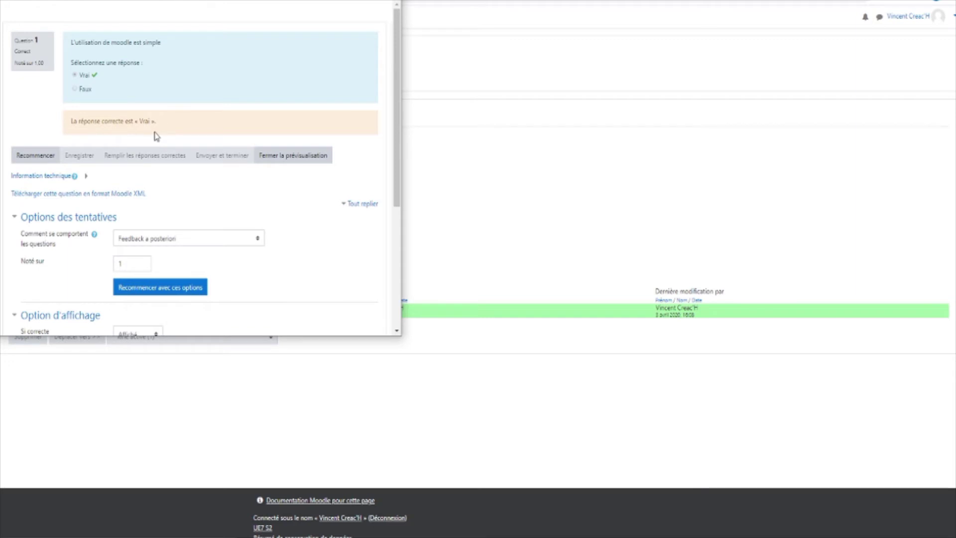
{"action": "left_click", "coordinate": [295, 156]}
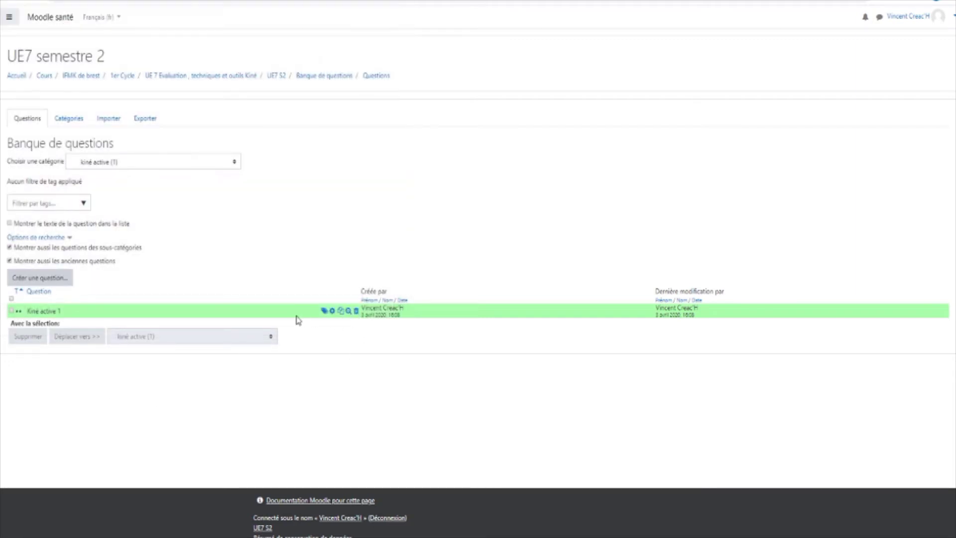
Edit the Kiné active 1 question, set its correct answer to Faux and save it.
{"action": "left_click", "coordinate": [332, 311]}
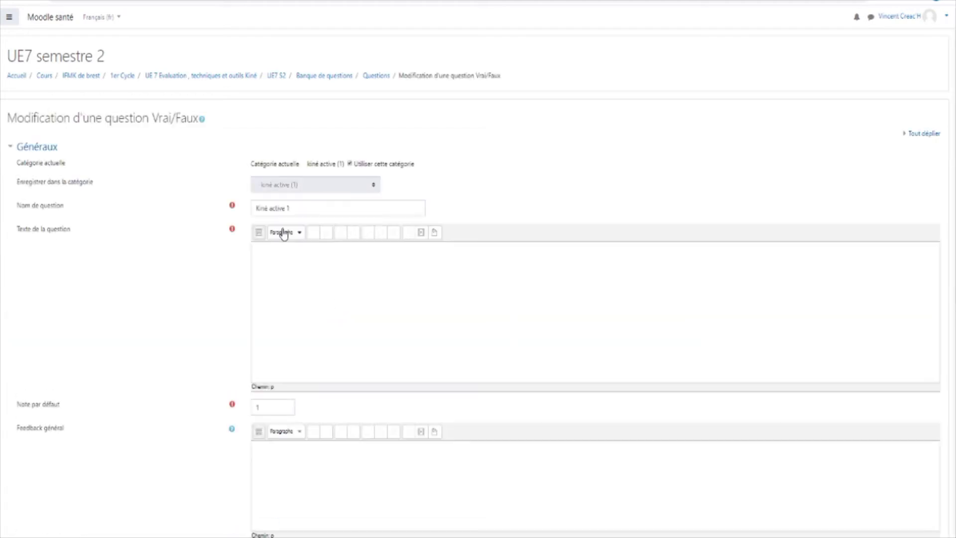
{"action": "scroll", "coordinate": [365, 261], "scroll_direction": "down", "scroll_amount": 5}
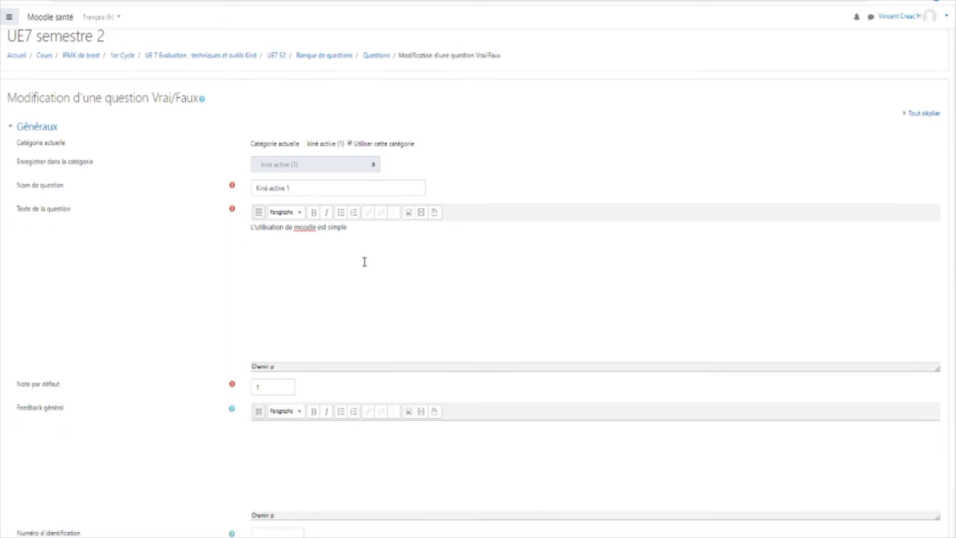
{"action": "left_click", "coordinate": [274, 301]}
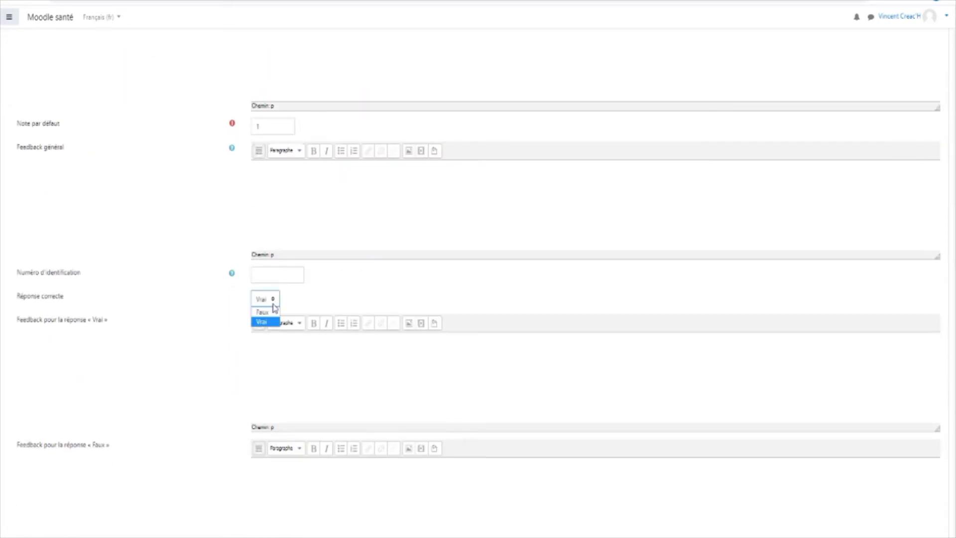
{"action": "left_click", "coordinate": [270, 319]}
{"action": "scroll", "coordinate": [282, 416], "scroll_direction": "down", "scroll_amount": 1}
{"action": "scroll", "coordinate": [282, 416], "scroll_direction": "down", "scroll_amount": 4}
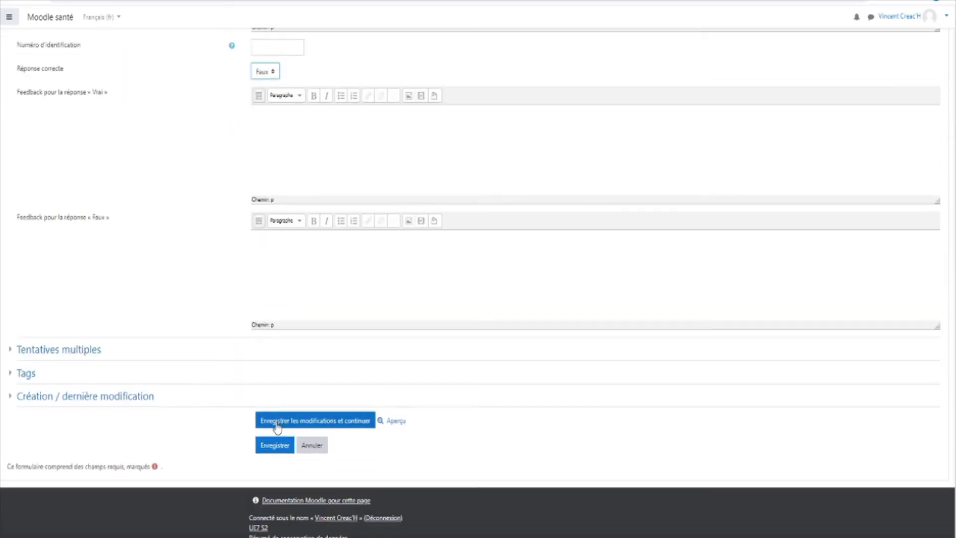
{"action": "left_click", "coordinate": [271, 446]}
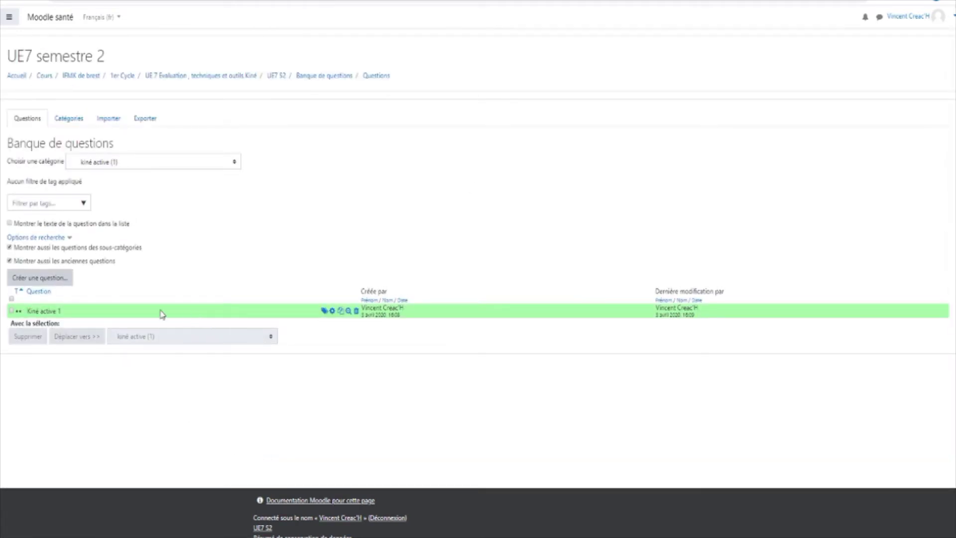
Start a new Choix multiple question in the kiné active category.
{"action": "left_click", "coordinate": [34, 282]}
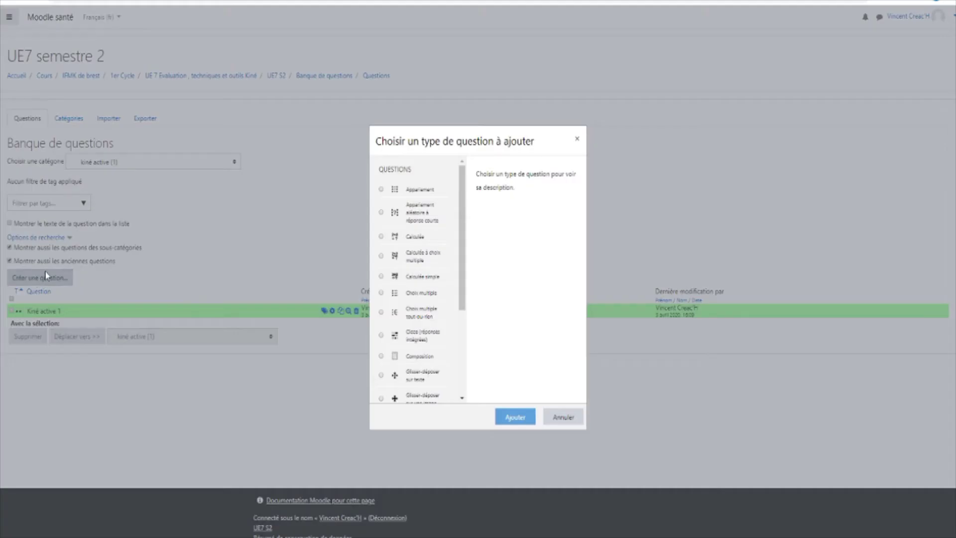
{"action": "left_click", "coordinate": [381, 294]}
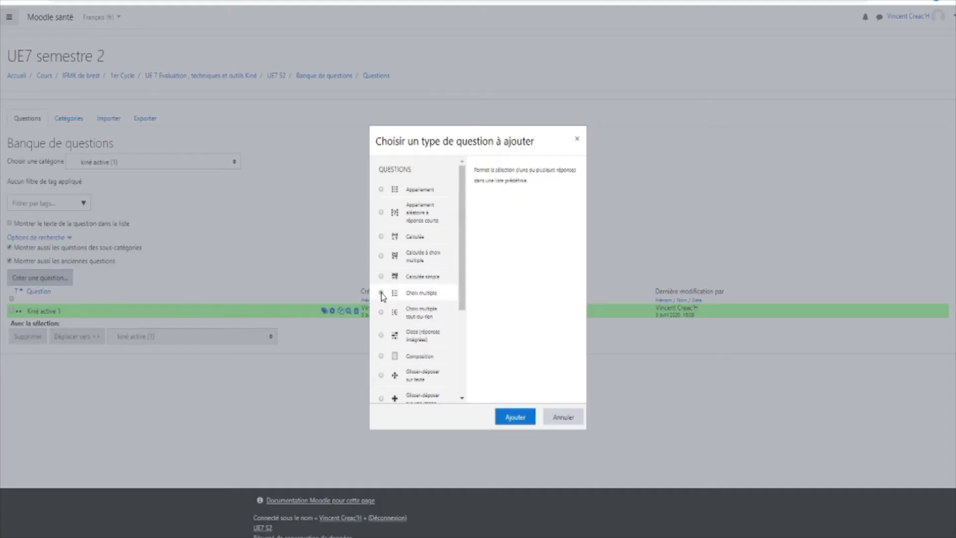
{"action": "left_click", "coordinate": [516, 417]}
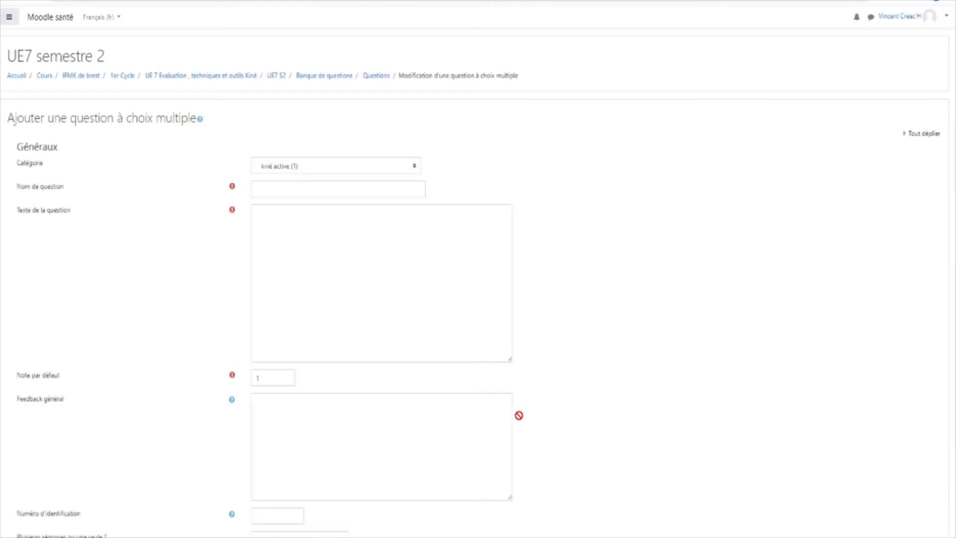
Name the question "Kiné active 2" and enter the question text "Le ciel est:".
{"action": "left_click", "coordinate": [268, 191]}
{"action": "type", "text": "K"}
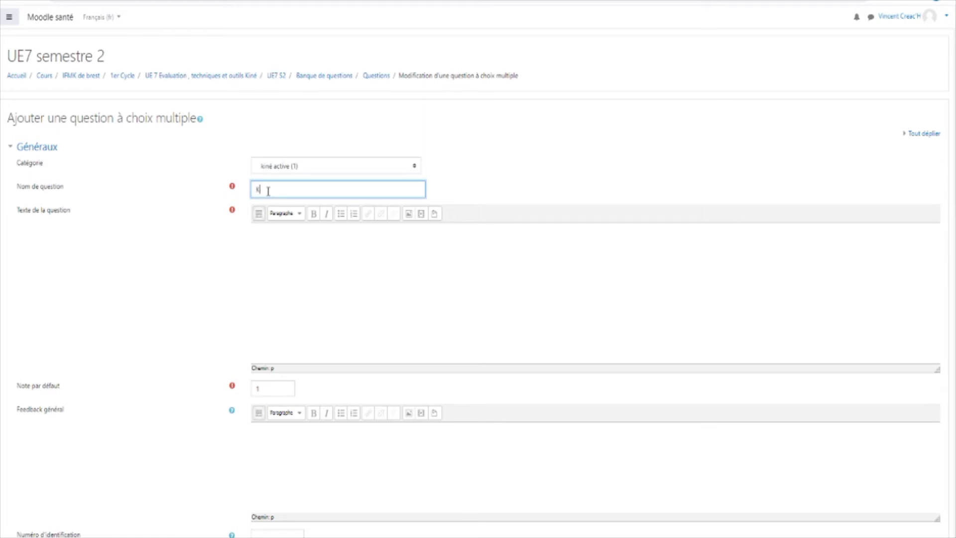
{"action": "type", "text": "iné active 2"}
{"action": "left_click", "coordinate": [287, 241]}
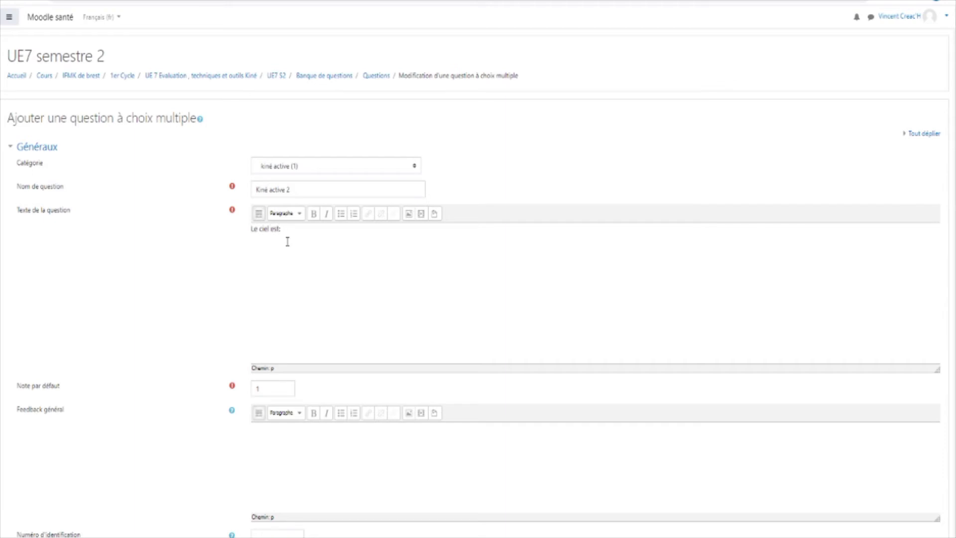
Allow multiple answers (Réponses multiples autorisées) for the question, with a default mark of 1.
{"action": "scroll", "coordinate": [330, 320], "scroll_direction": "down", "scroll_amount": 3}
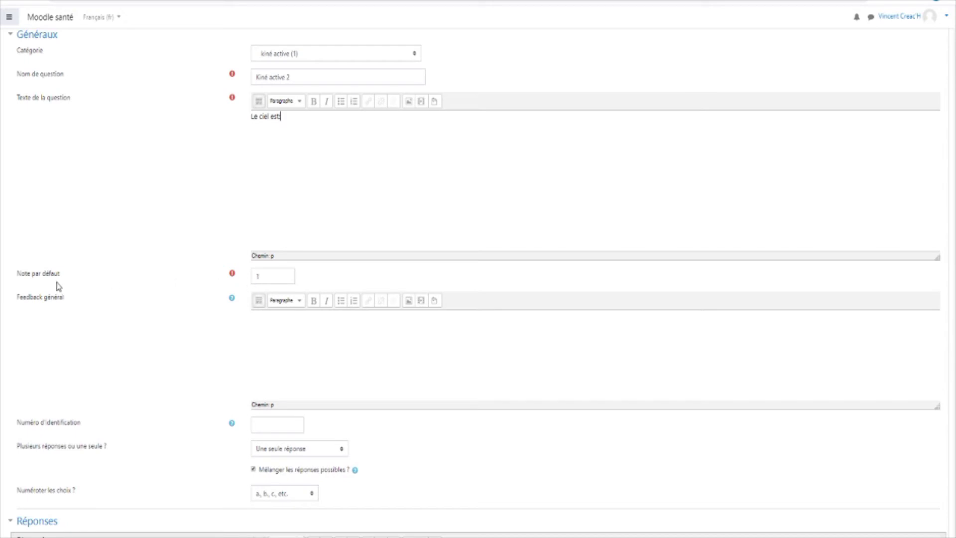
{"action": "double_click", "coordinate": [265, 277]}
{"action": "scroll", "coordinate": [277, 363], "scroll_direction": "down", "scroll_amount": 2}
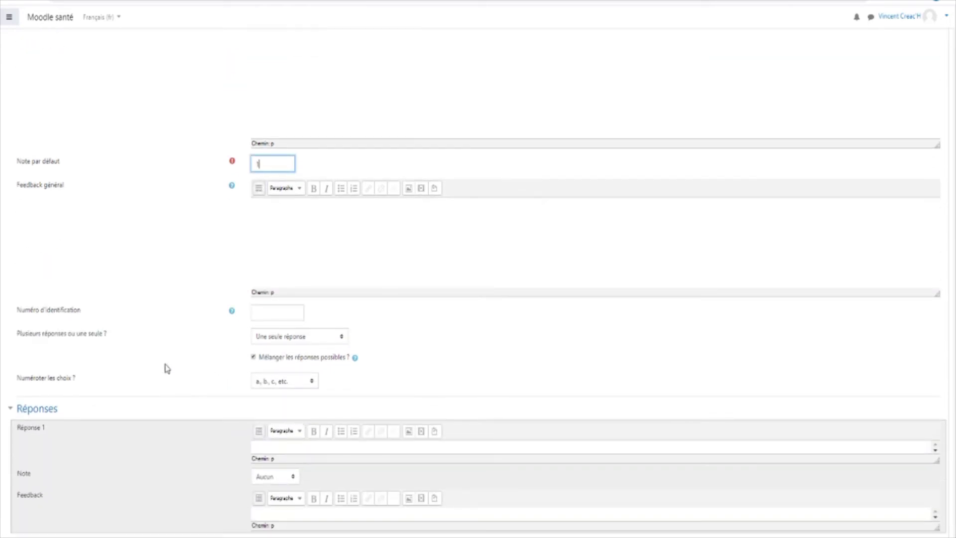
{"action": "left_click", "coordinate": [279, 338]}
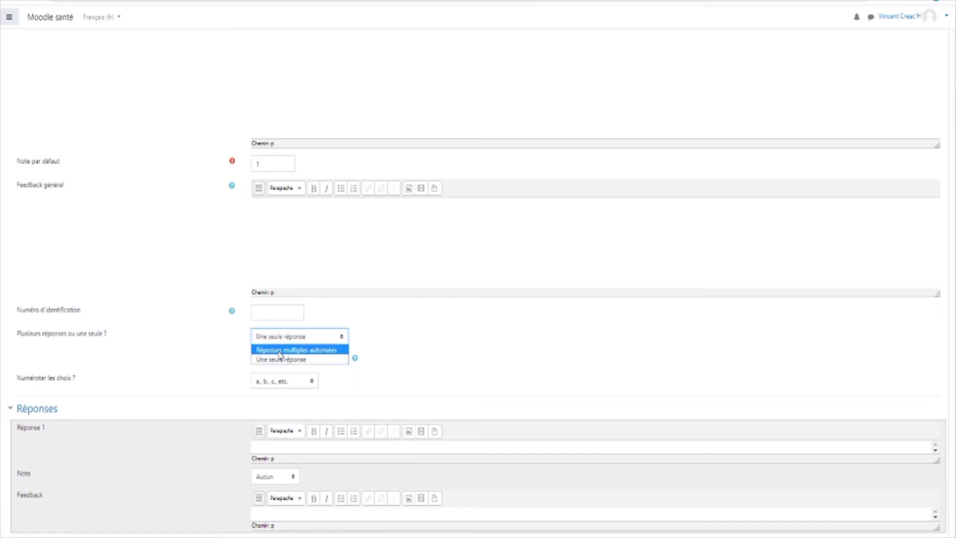
{"action": "left_click", "coordinate": [279, 353]}
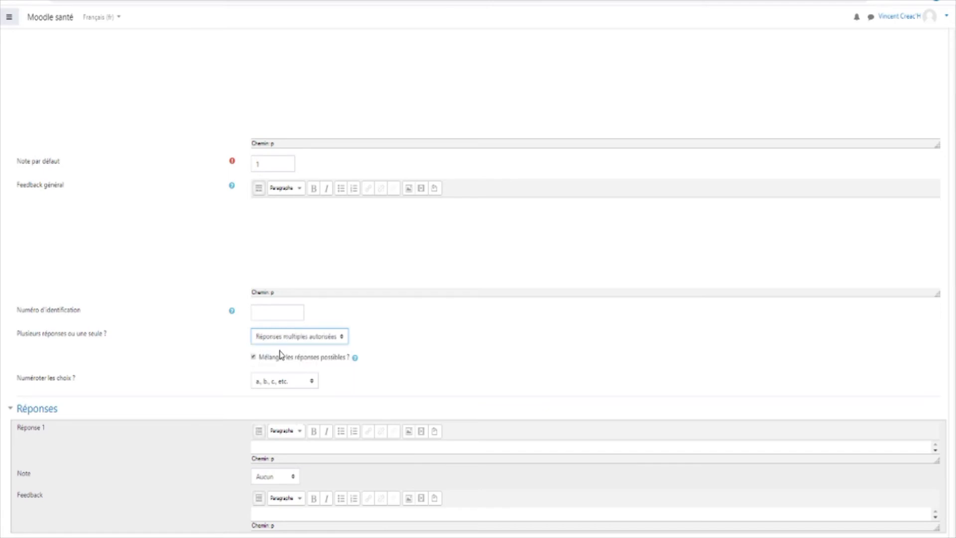
Enter the four answer choices in order: "bleu", "gris", "vert" and "nuageux".
{"action": "scroll", "coordinate": [181, 368], "scroll_direction": "down", "scroll_amount": 3}
{"action": "scroll", "coordinate": [180, 368], "scroll_direction": "down", "scroll_amount": 3}
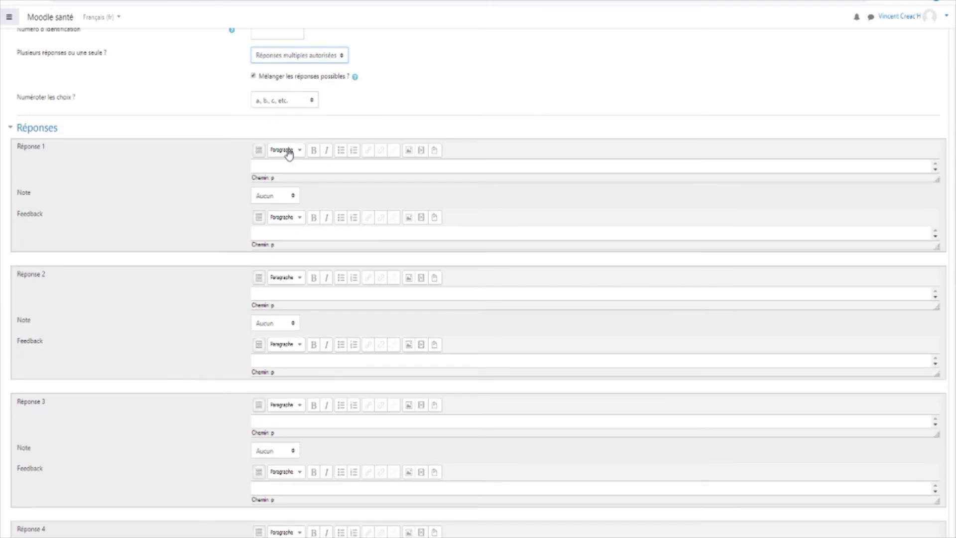
{"action": "left_click", "coordinate": [277, 167]}
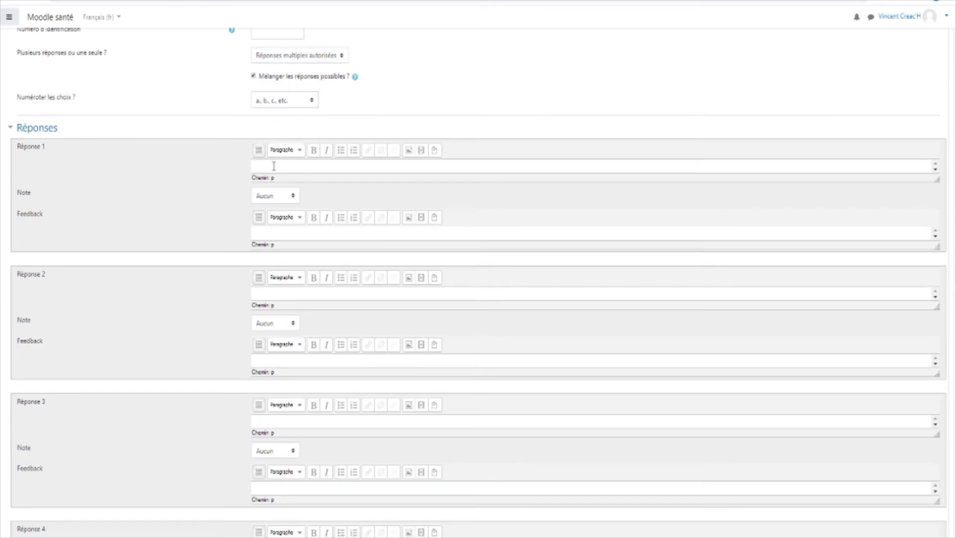
{"action": "type", "text": "bi"}
{"action": "type", "text": "eu"}
{"action": "left_click", "coordinate": [274, 294]}
{"action": "scroll", "coordinate": [273, 498], "scroll_direction": "down", "scroll_amount": 1}
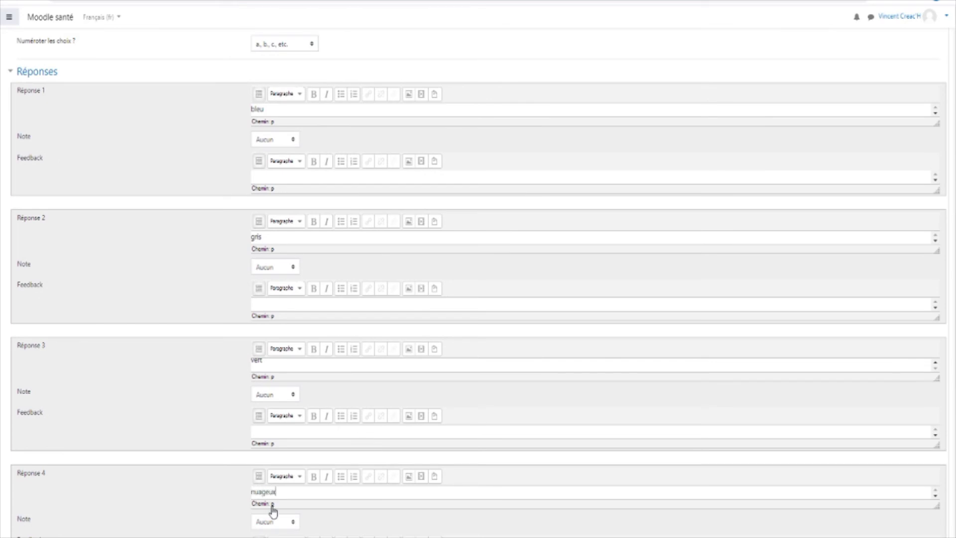
Set the grade of the answer bleu to 100%.
{"action": "scroll", "coordinate": [272, 506], "scroll_direction": "down", "scroll_amount": 4}
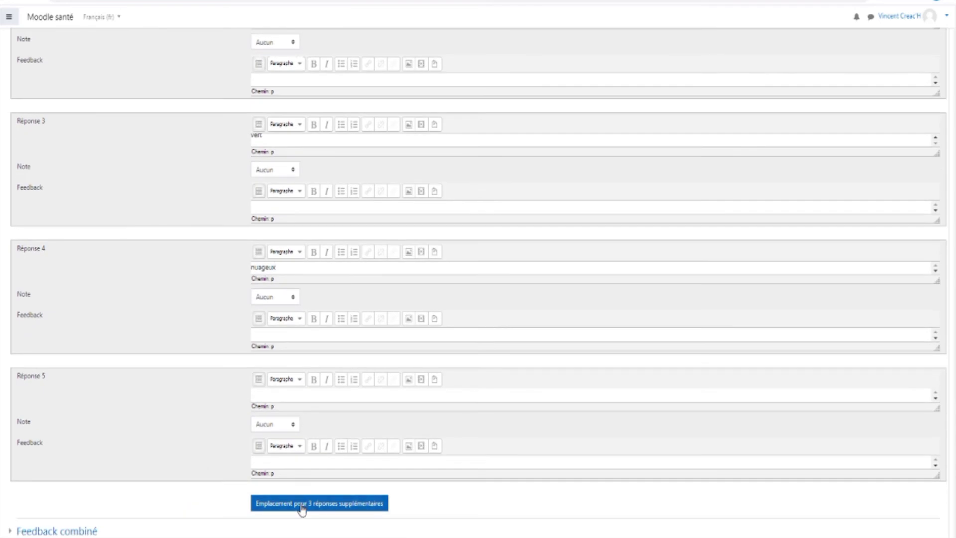
{"action": "left_click", "coordinate": [301, 503]}
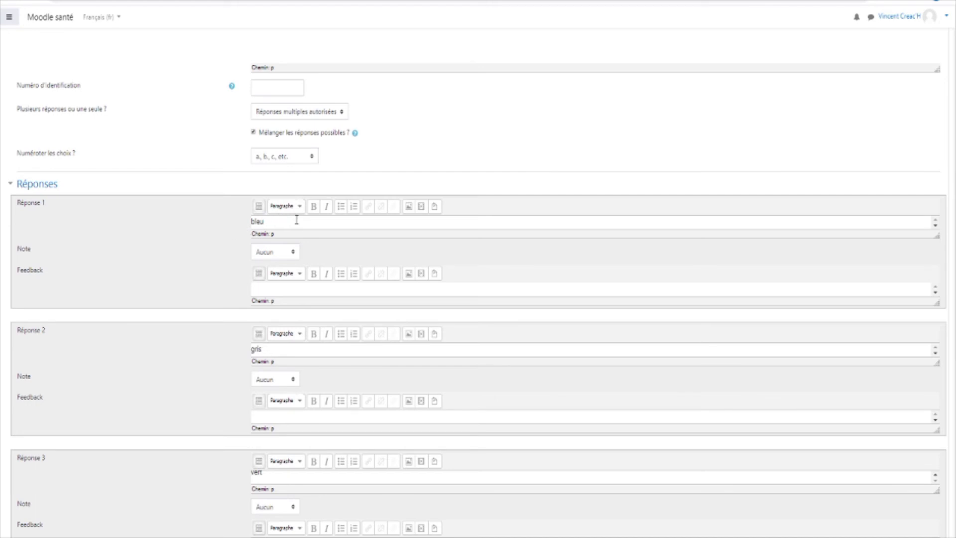
{"action": "left_click", "coordinate": [293, 251]}
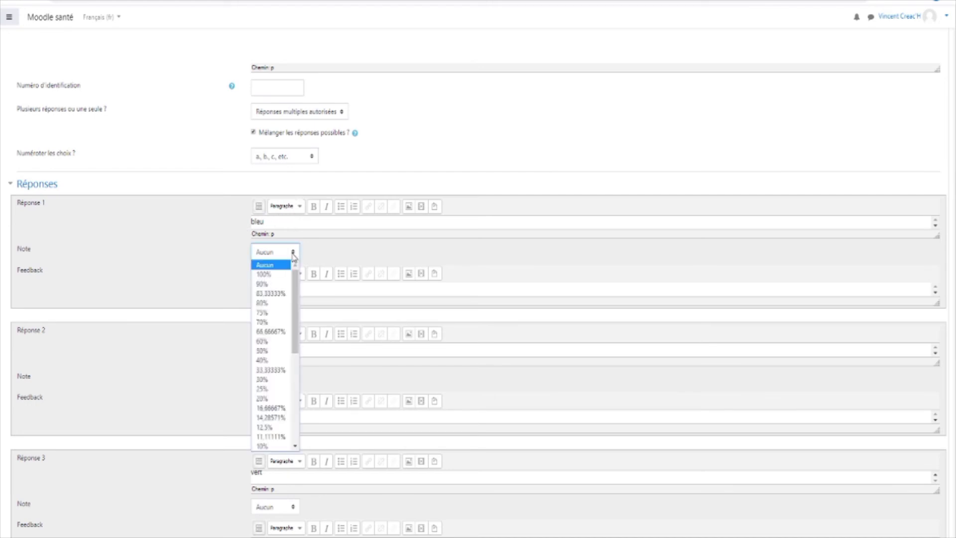
{"action": "left_click", "coordinate": [267, 274]}
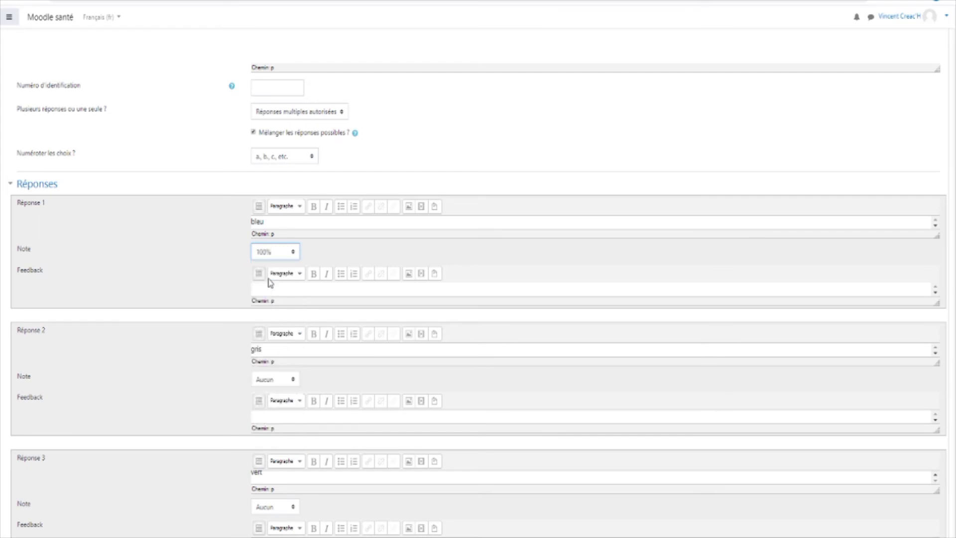
Set the grade of the answer gris to -100%.
{"action": "left_click", "coordinate": [293, 380]}
{"action": "left_click", "coordinate": [294, 381]}
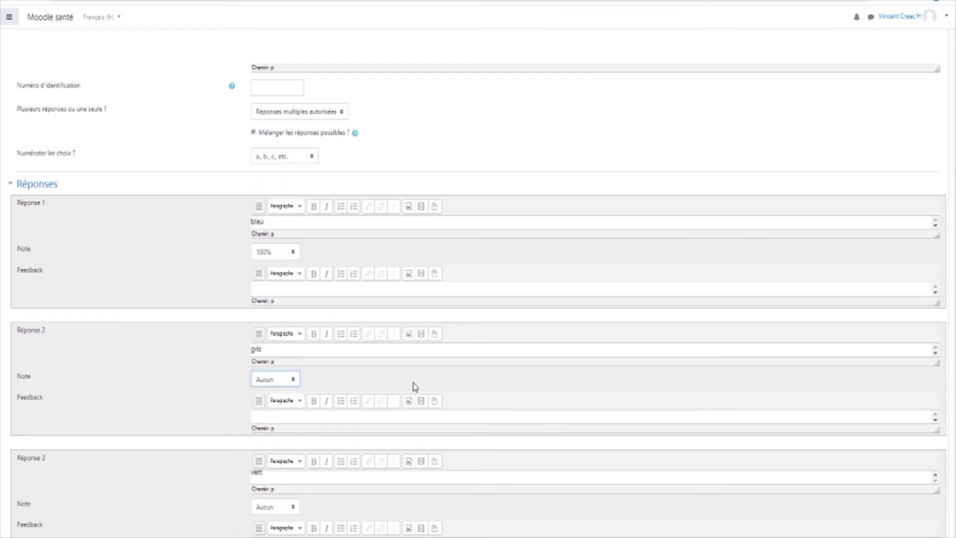
{"action": "scroll", "coordinate": [412, 386], "scroll_direction": "down", "scroll_amount": 2}
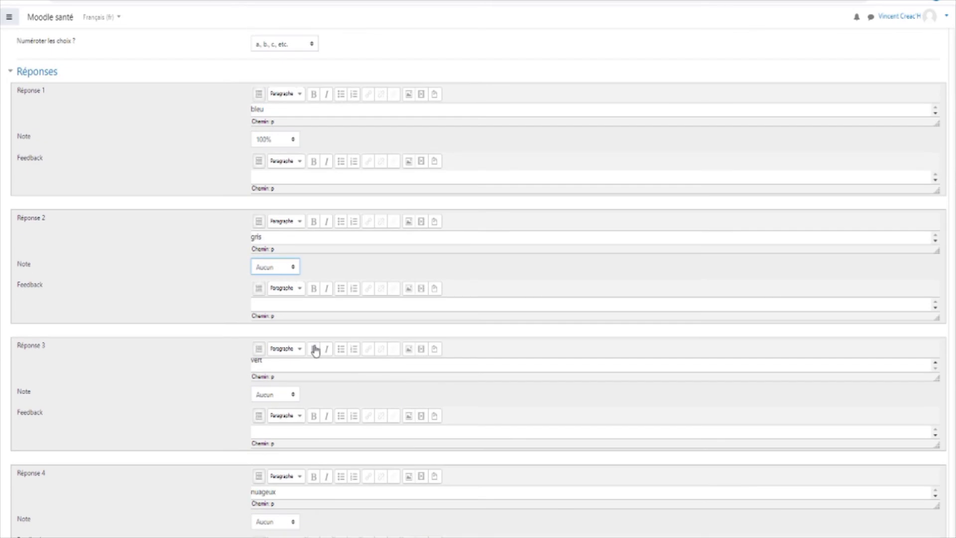
{"action": "left_click", "coordinate": [295, 268]}
{"action": "scroll", "coordinate": [297, 297], "scroll_direction": "down", "scroll_amount": 6}
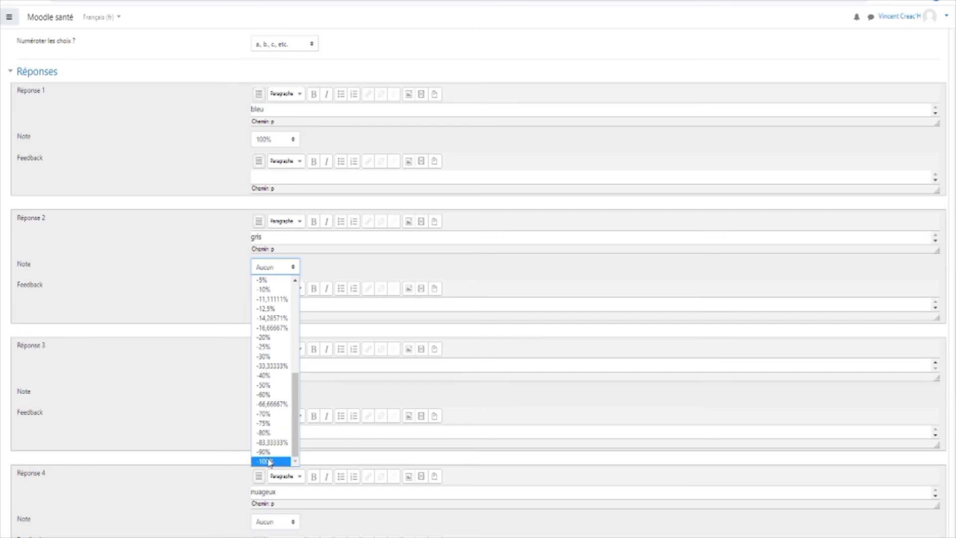
{"action": "key", "text": "Escape"}
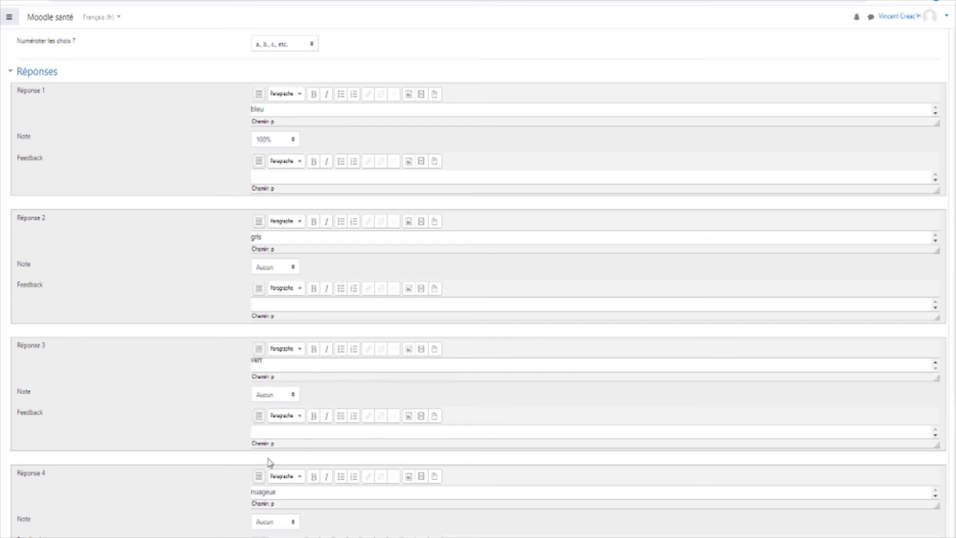
{"action": "left_click", "coordinate": [296, 267]}
{"action": "scroll", "coordinate": [272, 438], "scroll_direction": "down", "scroll_amount": 7}
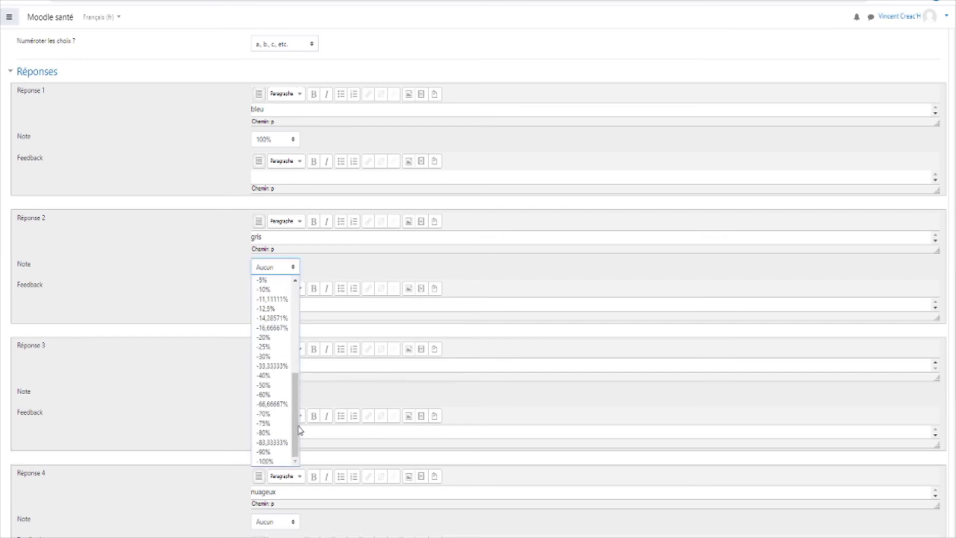
{"action": "left_click", "coordinate": [272, 462]}
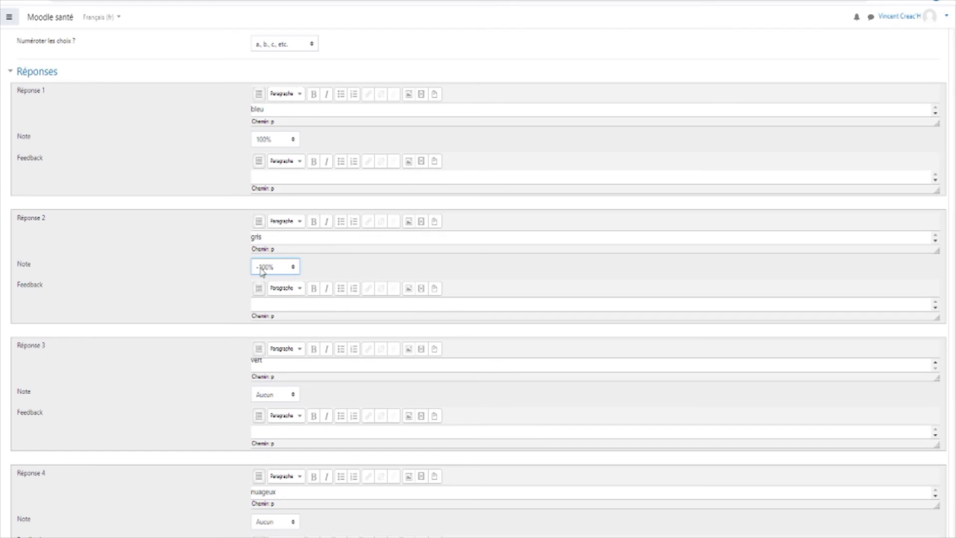
Set the grade of the answer vert to -100%.
{"action": "scroll", "coordinate": [284, 324], "scroll_direction": "down", "scroll_amount": 1}
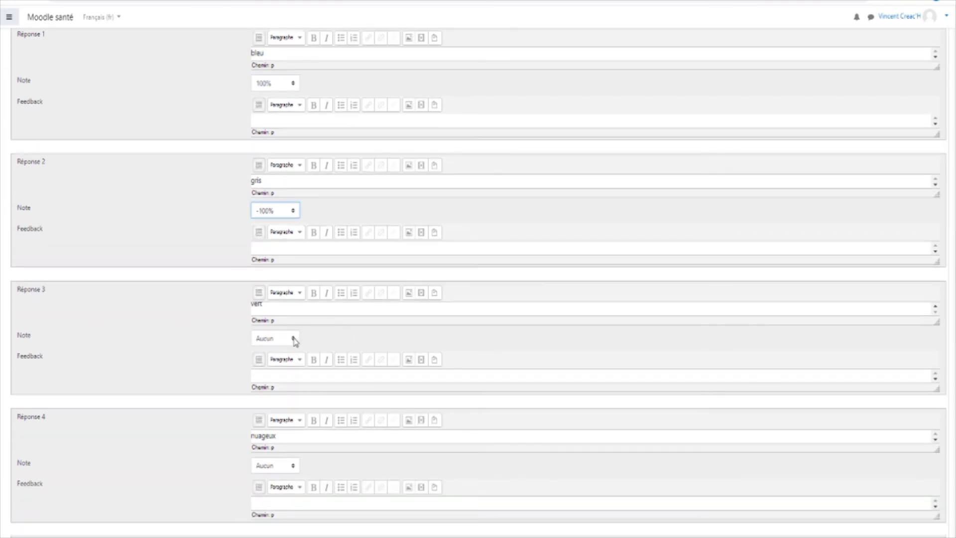
{"action": "left_click", "coordinate": [295, 340]}
{"action": "scroll", "coordinate": [294, 426], "scroll_direction": "down", "scroll_amount": 5}
{"action": "left_click", "coordinate": [274, 528]}
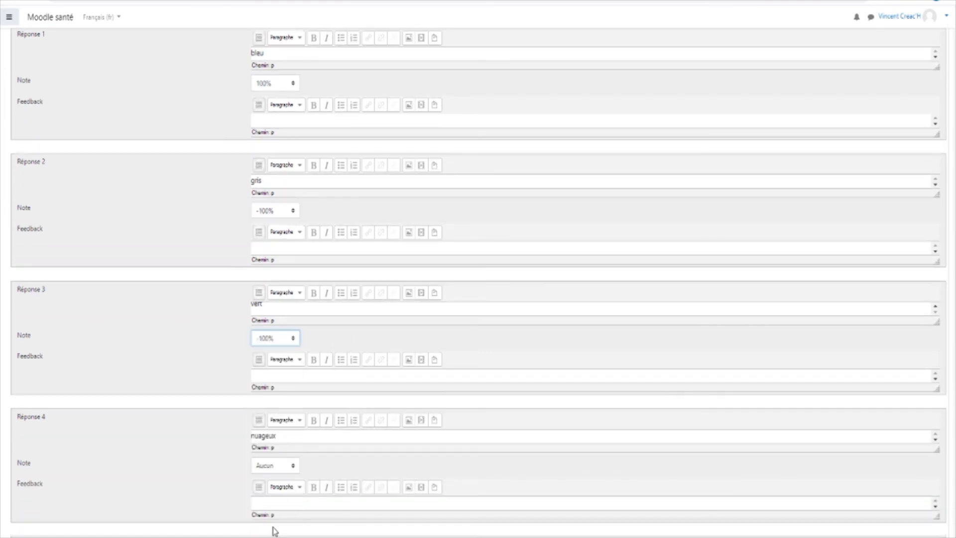
Set the grade of the answer nuageux to 50% and change it to 100%.
{"action": "left_click", "coordinate": [277, 436]}
{"action": "left_click", "coordinate": [292, 468]}
{"action": "left_click", "coordinate": [268, 362]}
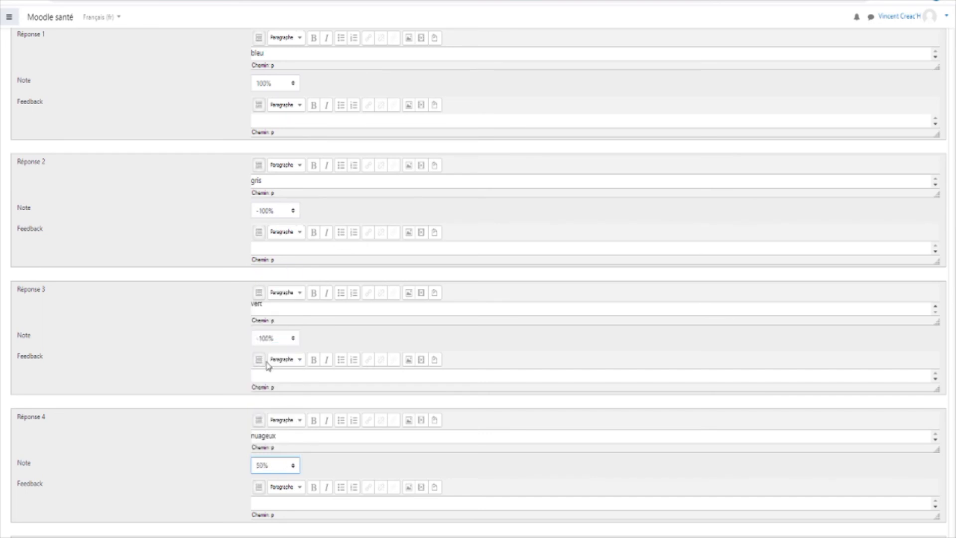
{"action": "left_click", "coordinate": [295, 466]}
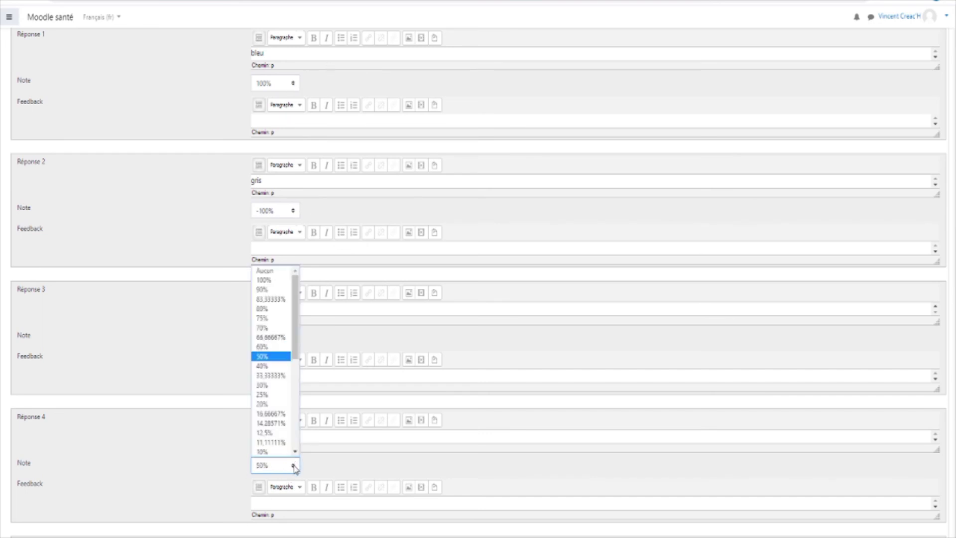
{"action": "left_click", "coordinate": [281, 280]}
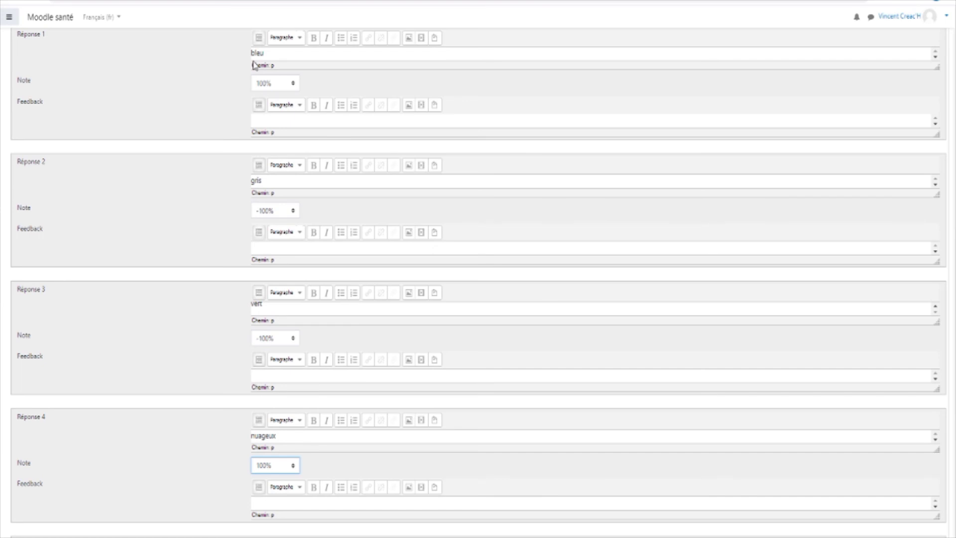
Set the grades of the answers bleu and nuageux to 50% each.
{"action": "left_click", "coordinate": [294, 86]}
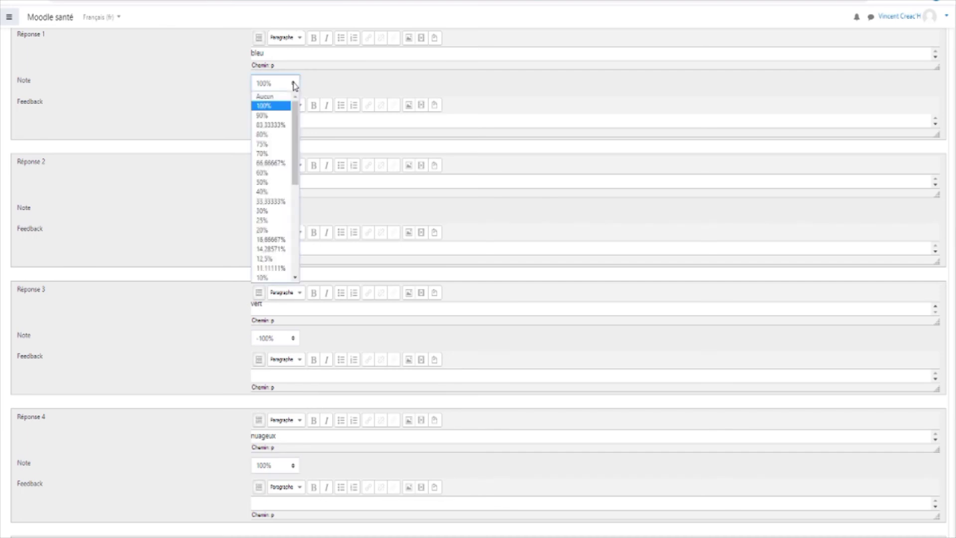
{"action": "left_click", "coordinate": [266, 182]}
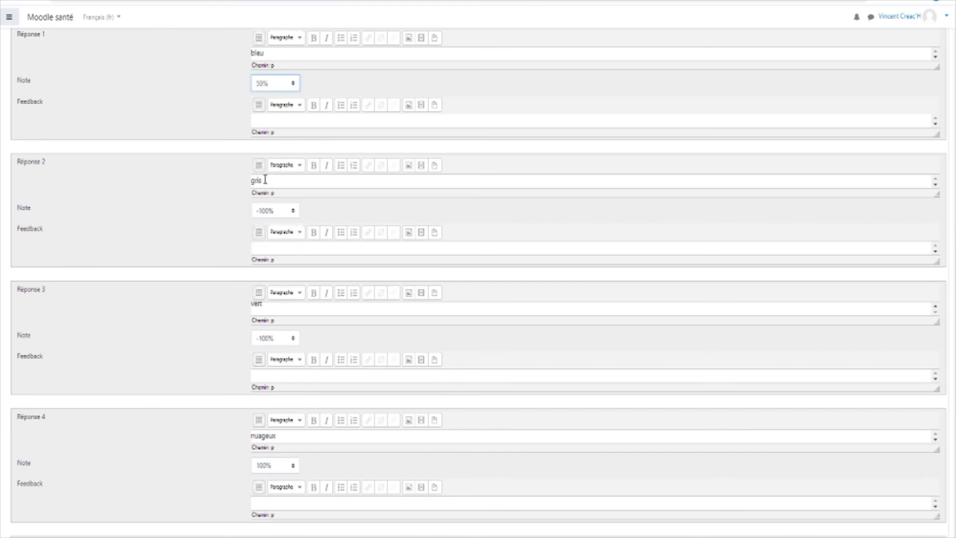
{"action": "left_click", "coordinate": [294, 465]}
{"action": "left_click", "coordinate": [282, 357]}
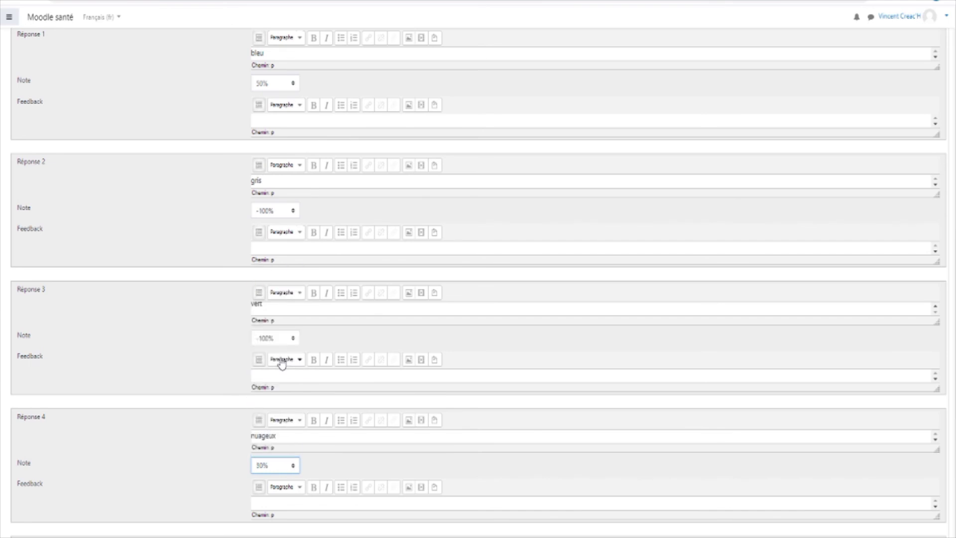
Set the grade of the answer nuageux to Aucun and try to save the question.
{"action": "scroll", "coordinate": [322, 337], "scroll_direction": "up", "scroll_amount": 5}
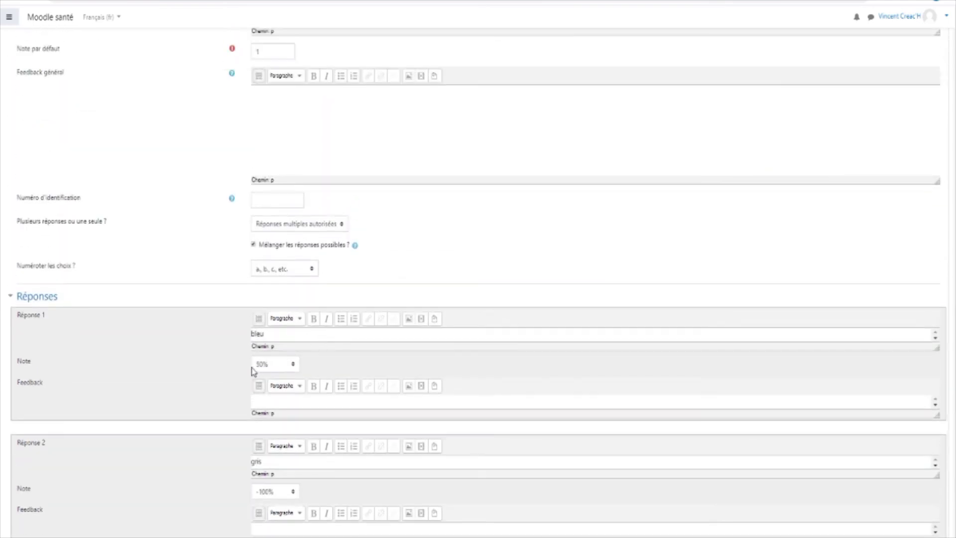
{"action": "scroll", "coordinate": [275, 373], "scroll_direction": "down", "scroll_amount": 7}
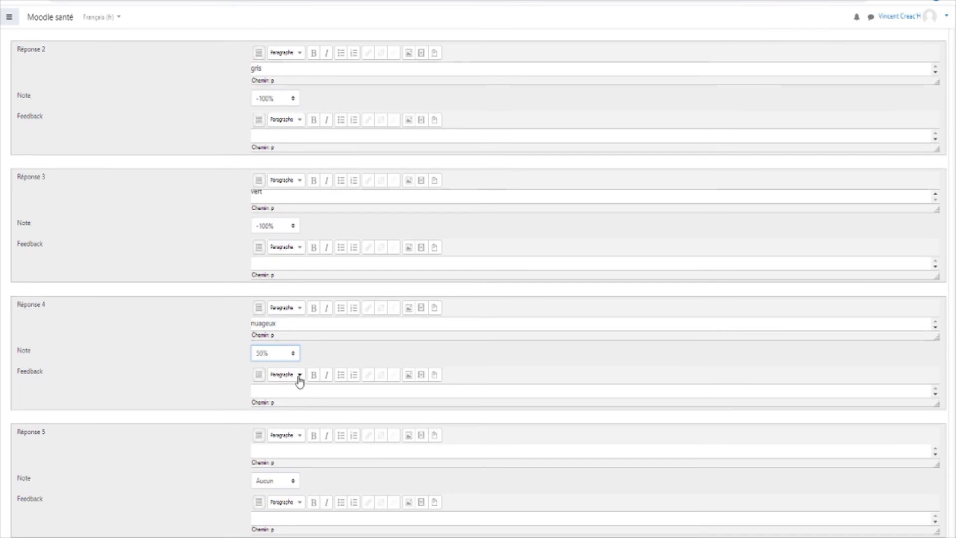
{"action": "scroll", "coordinate": [294, 382], "scroll_direction": "down", "scroll_amount": 1}
{"action": "scroll", "coordinate": [293, 382], "scroll_direction": "down", "scroll_amount": 3}
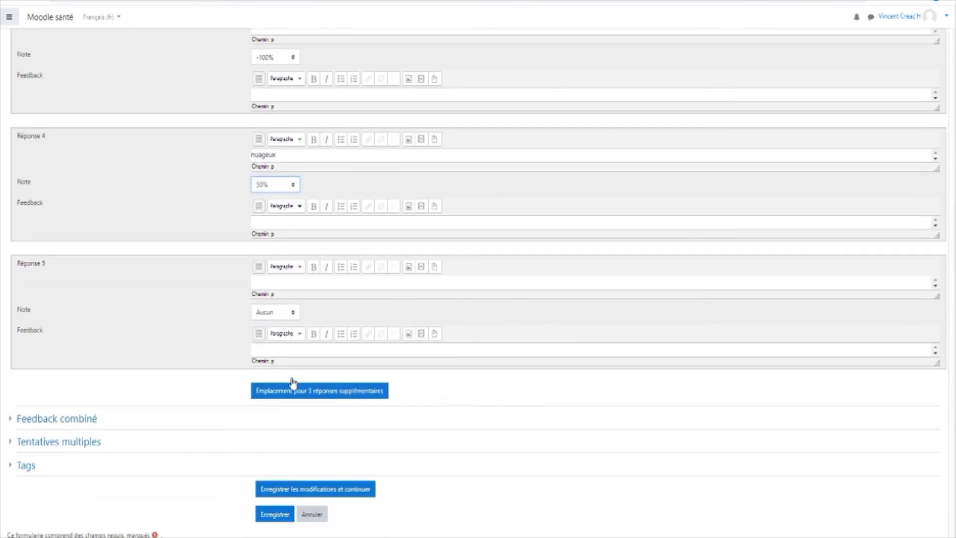
{"action": "left_click", "coordinate": [293, 187]}
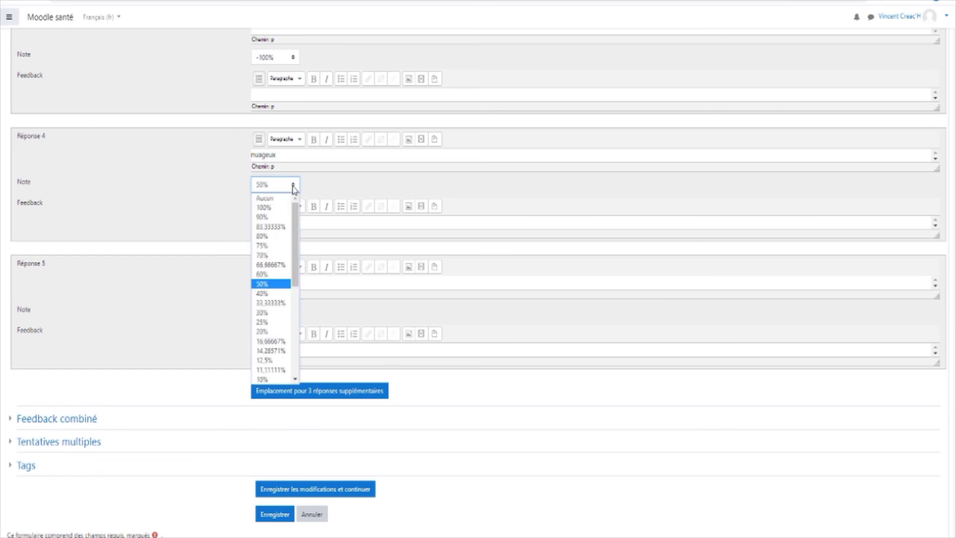
{"action": "mouse_move", "coordinate": [296, 223]}
{"action": "left_mouse_down"}
{"action": "mouse_move", "coordinate": [296, 283]}
{"action": "mouse_move", "coordinate": [309, 220]}
{"action": "left_mouse_up"}
{"action": "left_click", "coordinate": [274, 199]}
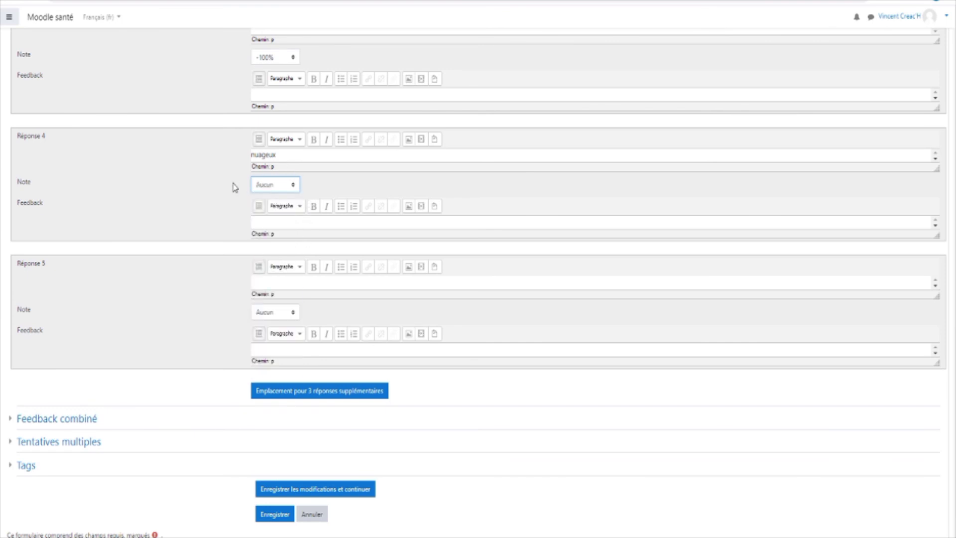
{"action": "scroll", "coordinate": [273, 189], "scroll_direction": "up", "scroll_amount": 9}
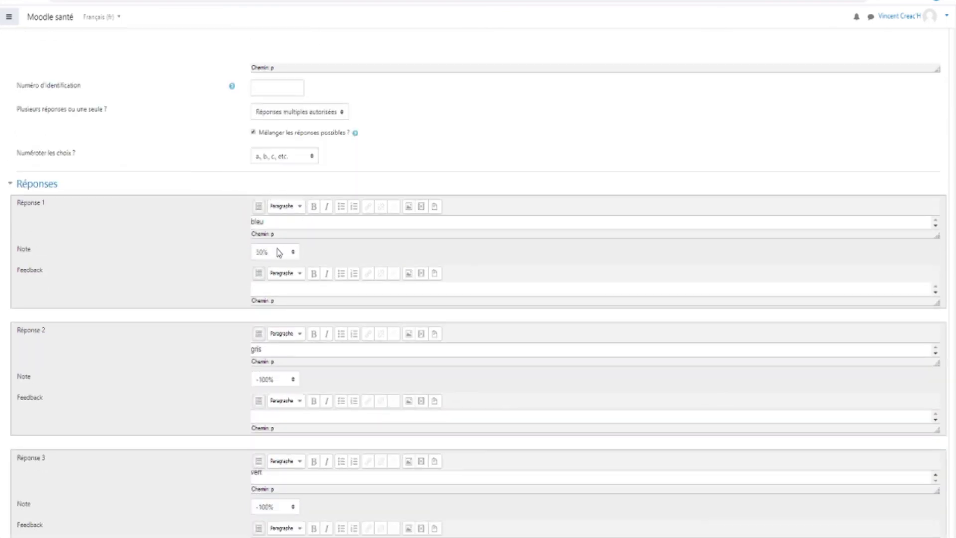
{"action": "scroll", "coordinate": [279, 252], "scroll_direction": "down", "scroll_amount": 10}
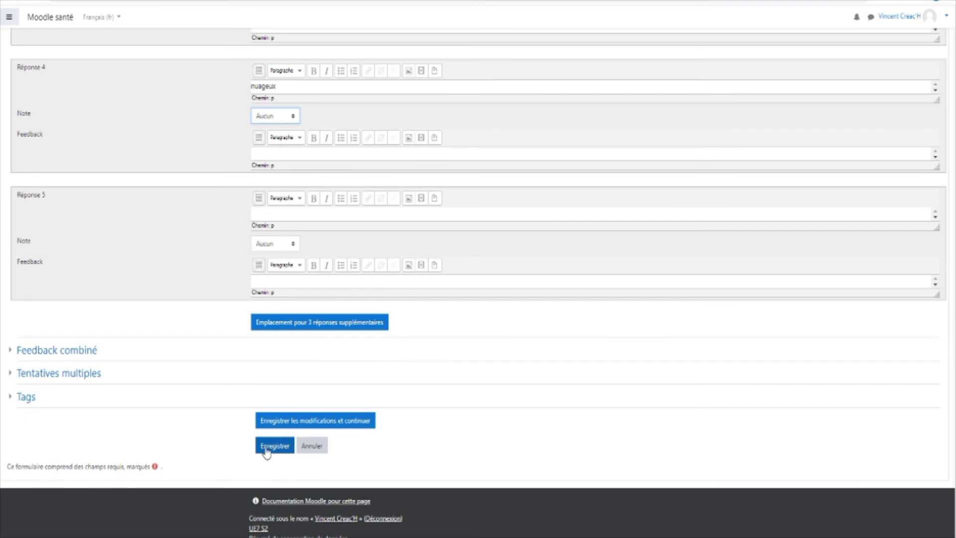
{"action": "left_click", "coordinate": [266, 451]}
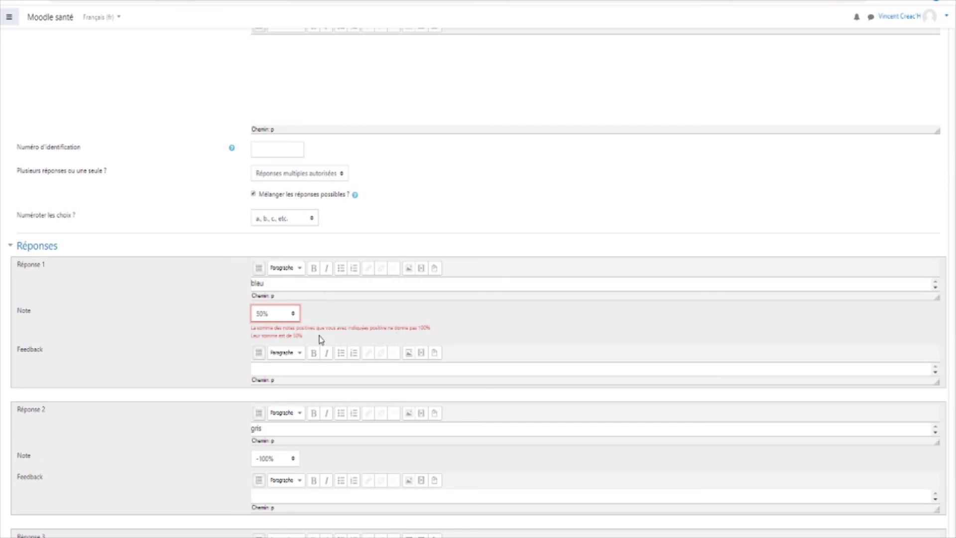
Set the grade of the answer nuageux to 50% and save the question.
{"action": "scroll", "coordinate": [291, 344], "scroll_direction": "down", "scroll_amount": 3}
{"action": "scroll", "coordinate": [292, 343], "scroll_direction": "down", "scroll_amount": 2}
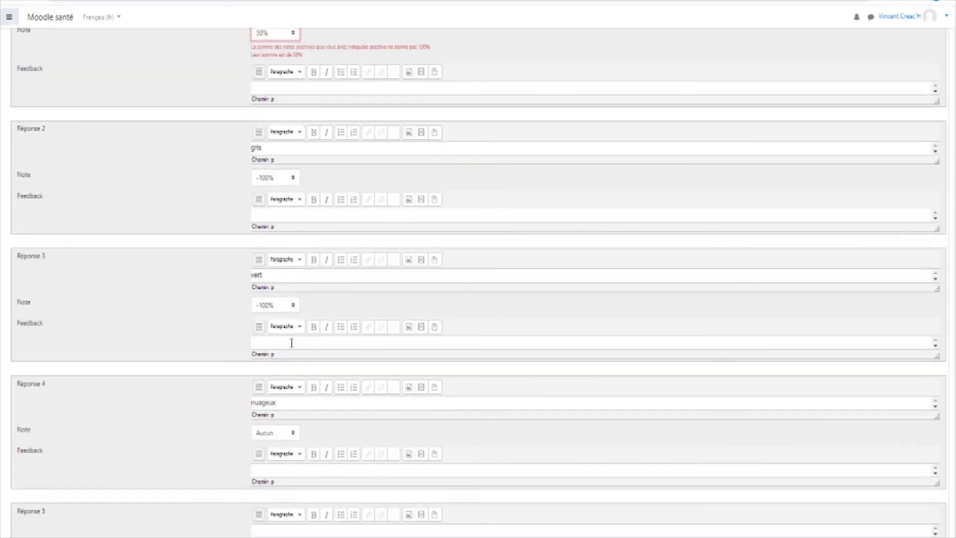
{"action": "left_click", "coordinate": [293, 433]}
{"action": "left_click", "coordinate": [263, 332]}
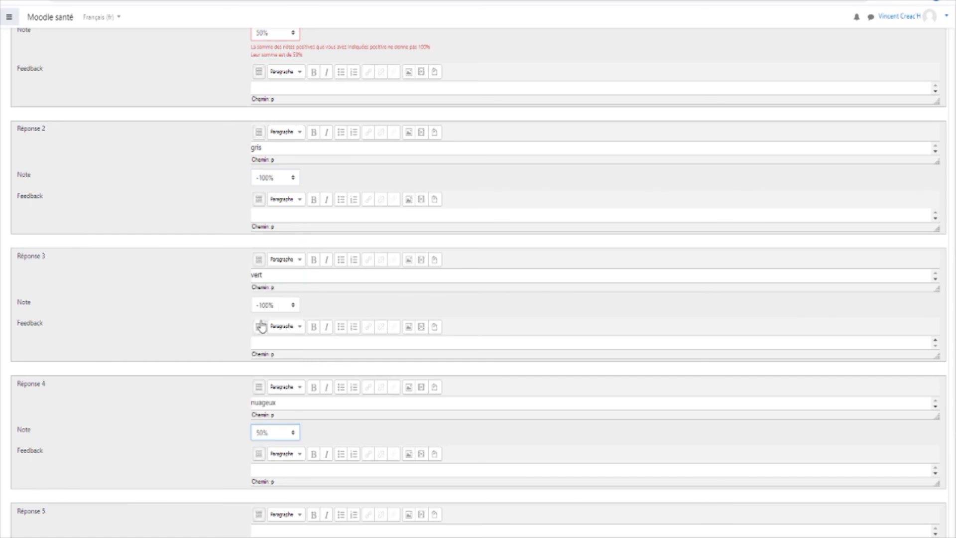
{"action": "scroll", "coordinate": [353, 443], "scroll_direction": "down", "scroll_amount": 4}
{"action": "scroll", "coordinate": [352, 441], "scroll_direction": "down", "scroll_amount": 1}
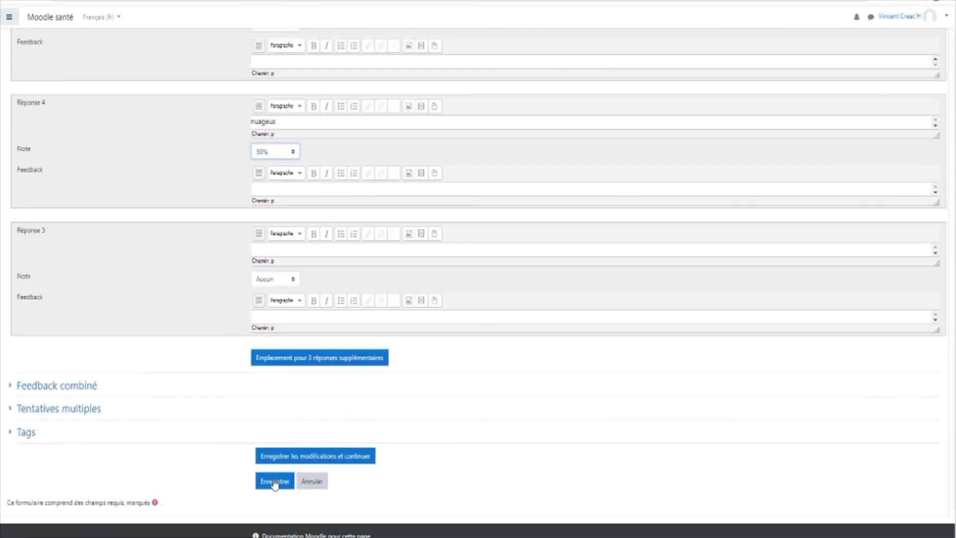
{"action": "left_click", "coordinate": [274, 483]}
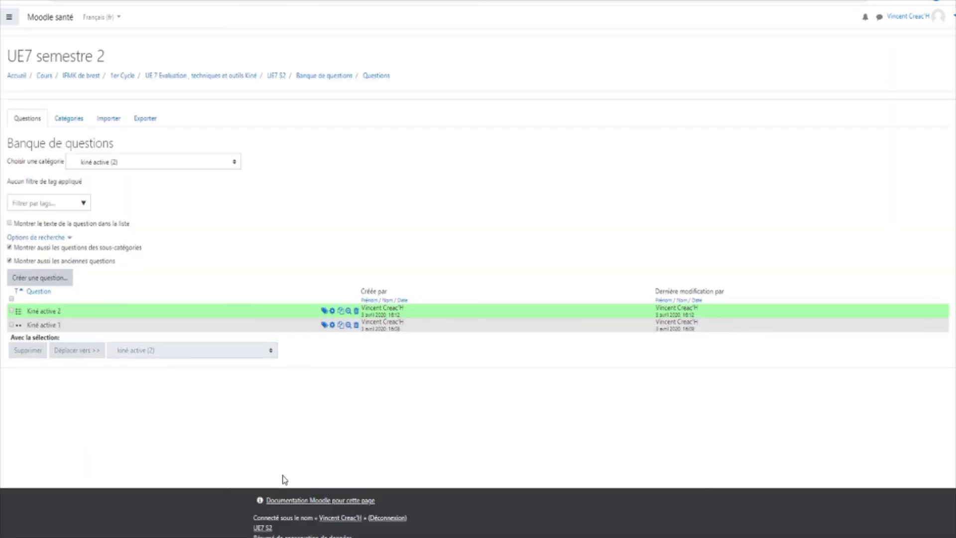
Preview the question Kiné active 2, submit it with the answers nuageux and bleu, and close the preview.
{"action": "left_click", "coordinate": [349, 311]}
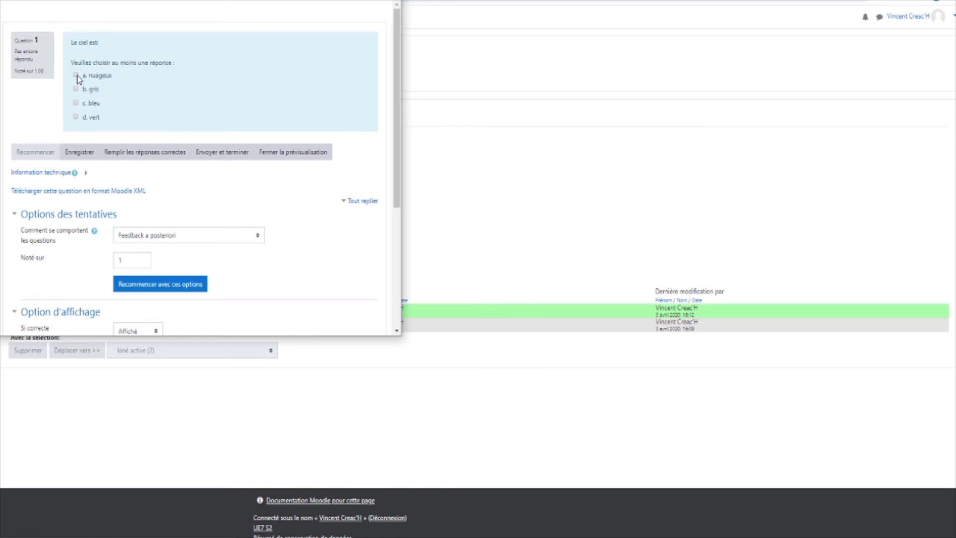
{"action": "left_click", "coordinate": [76, 103]}
{"action": "left_click", "coordinate": [221, 152]}
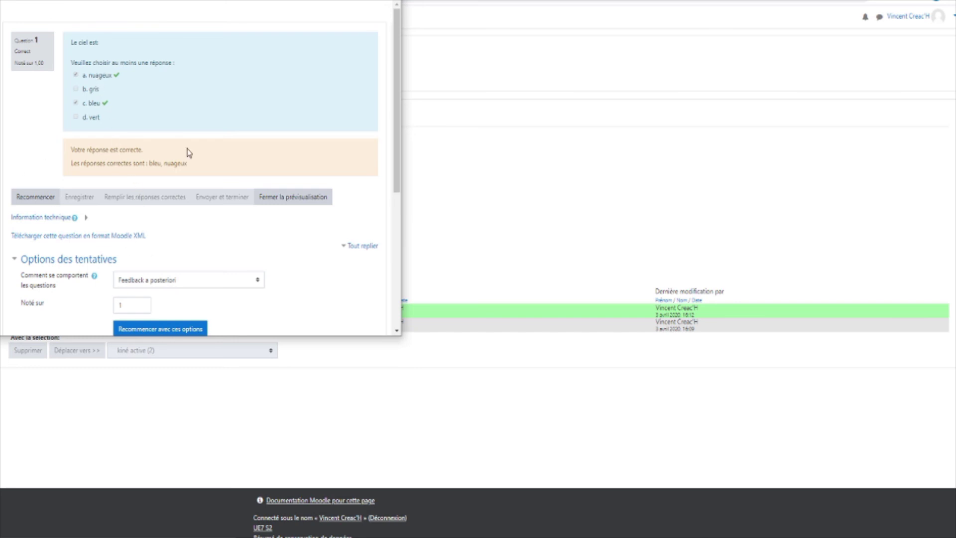
{"action": "left_click", "coordinate": [295, 197]}
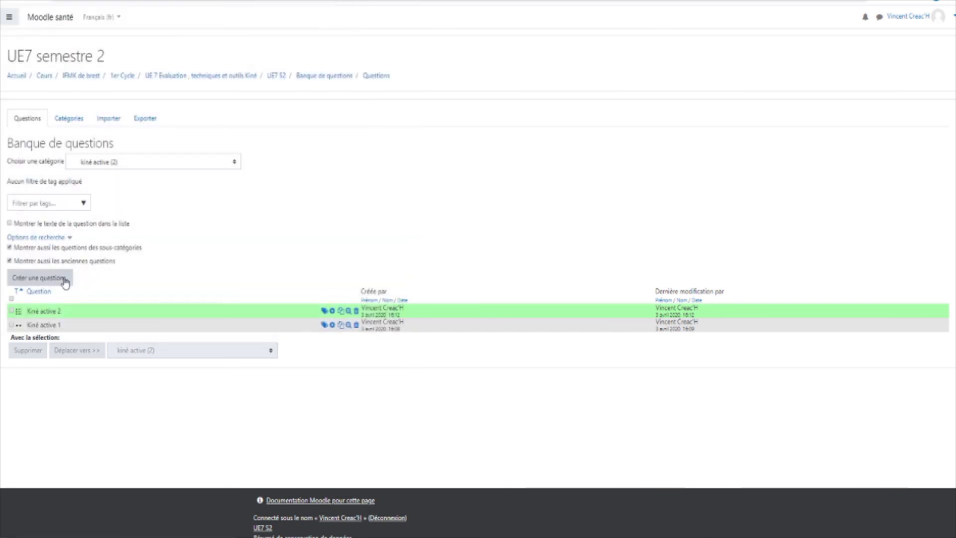